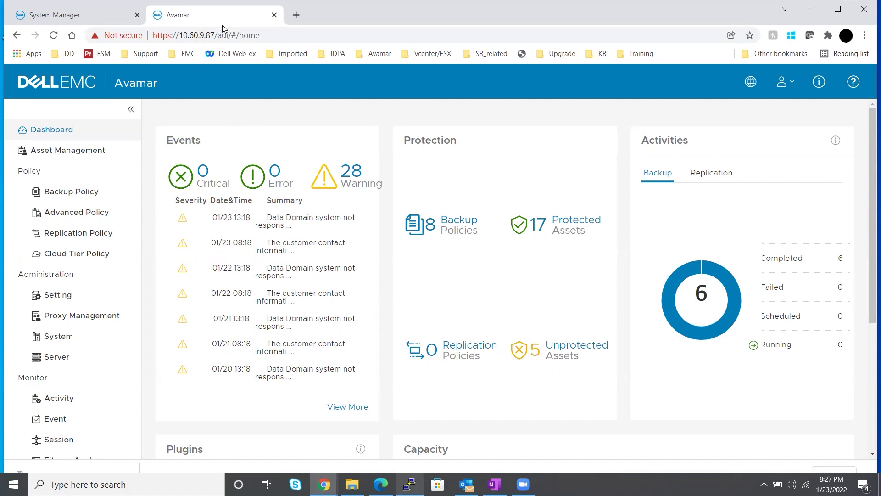
# Switch to the PuTTY session on the Data Domain and run "elicense show" to examine the cloud tier capacity license.
pyautogui.click(838, 9)
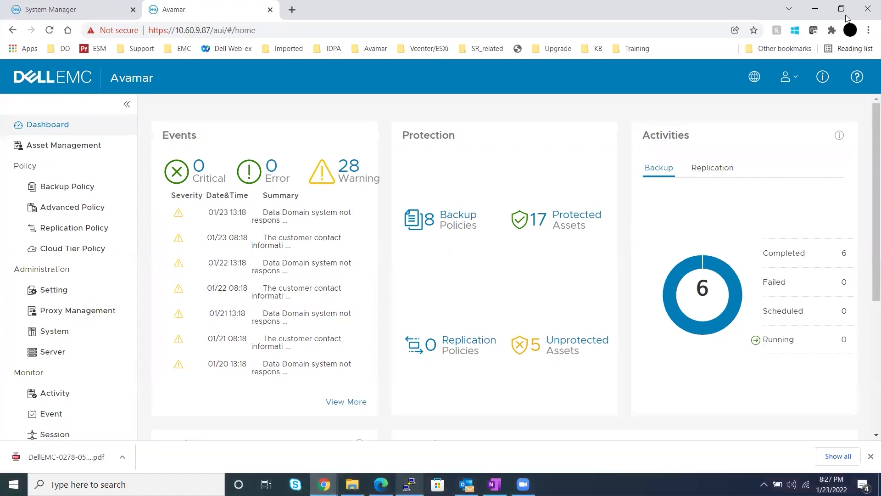
pyautogui.click(53, 10)
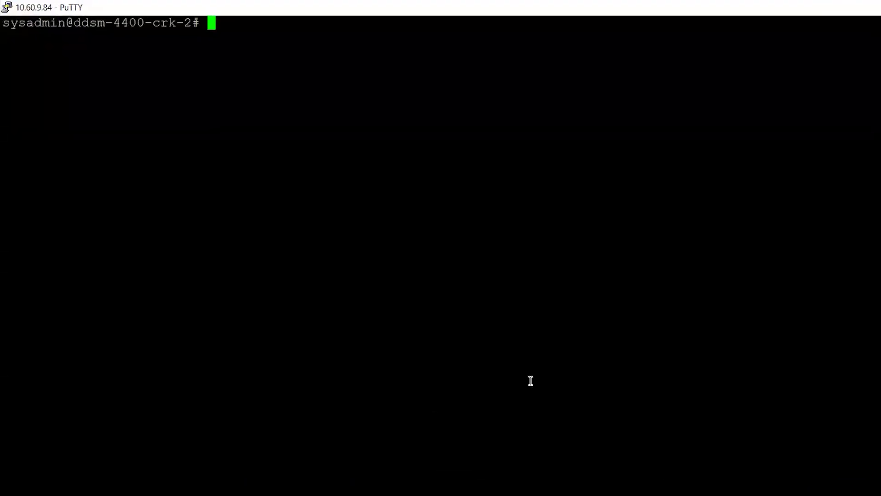
pyautogui.press('Return')
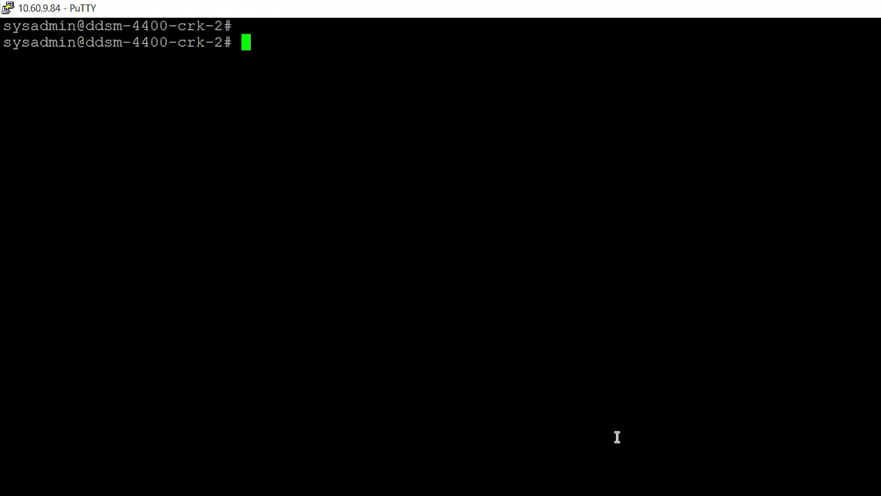
pyautogui.write('elicense show')
pyautogui.press('Return')
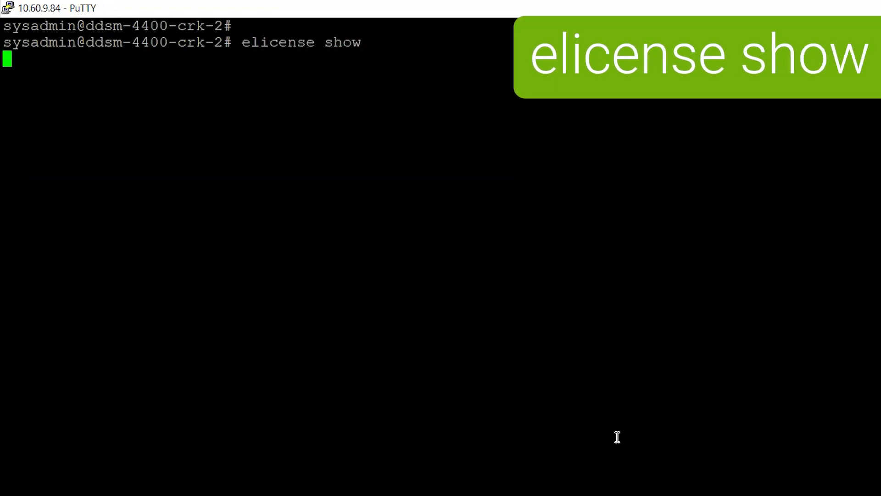
pyautogui.moveTo(46, 239); pyautogui.dragTo(512, 249)
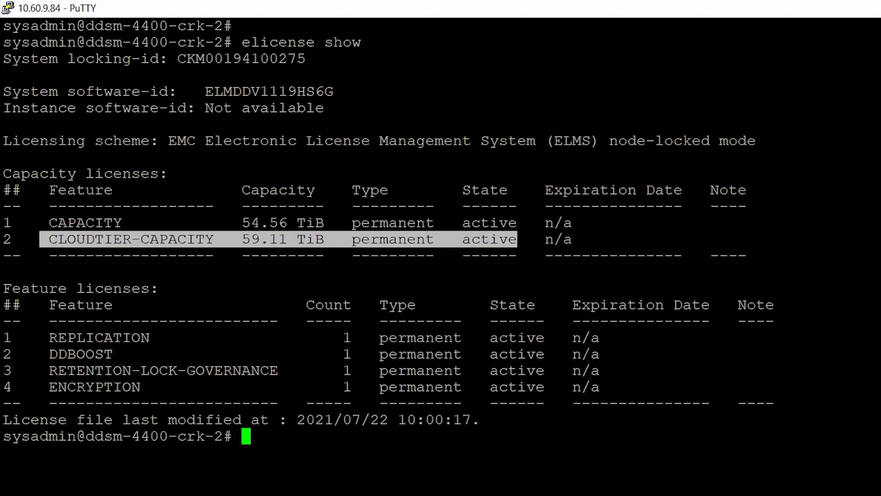
pyautogui.click(512, 248)
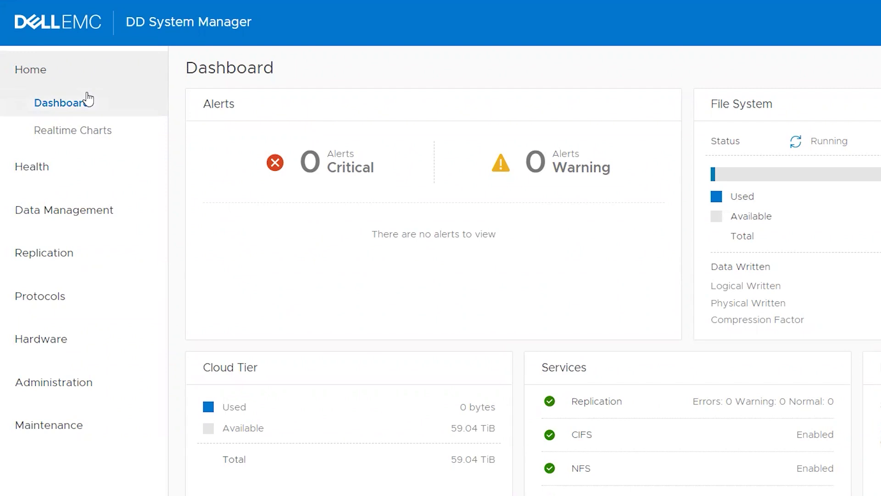
# Switch to DD System Manager and view the system's installed licenses.
pyautogui.click(38, 393)
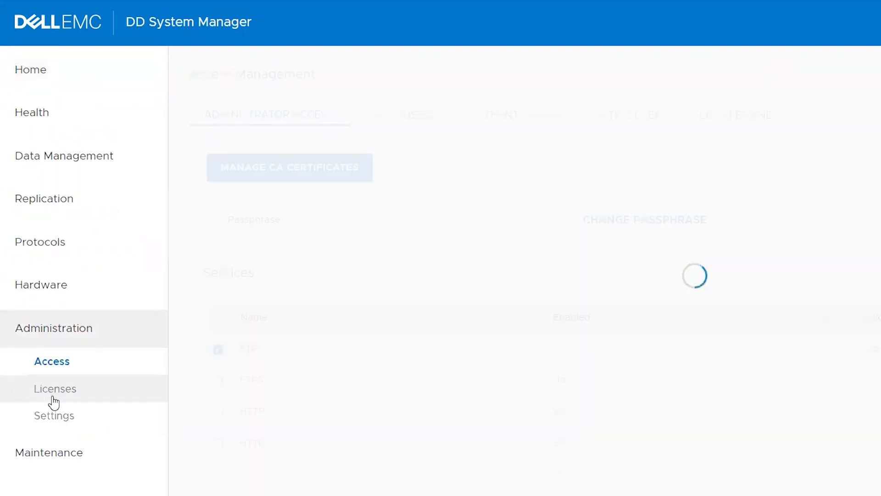
pyautogui.click(54, 399)
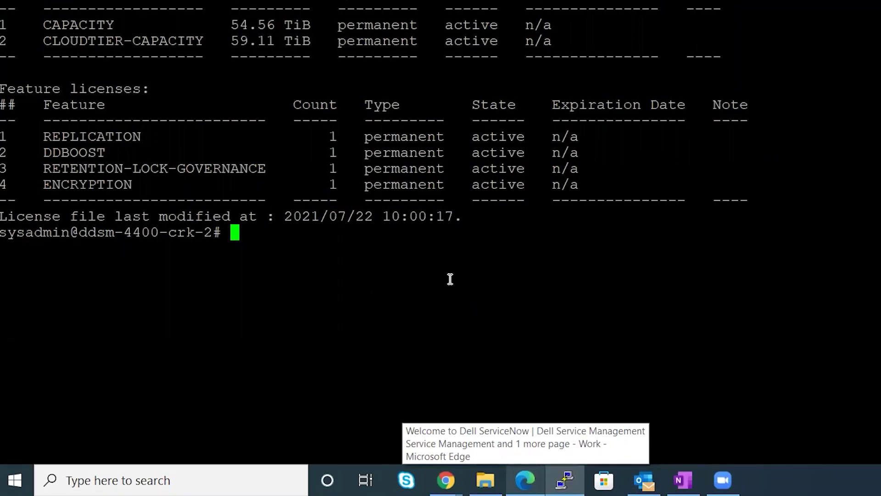
# Return to PuTTY and run "cloud profile show" to examine the cloud profile's provider.
pyautogui.write('cloud ')
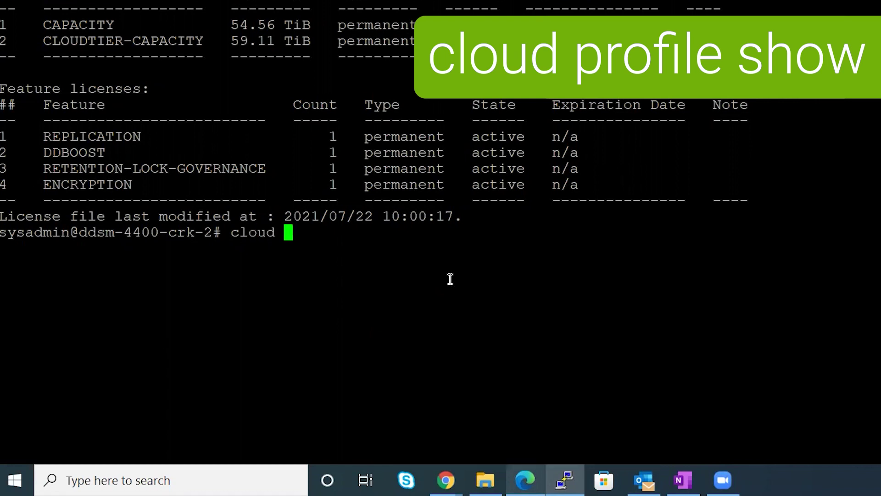
pyautogui.write('pro')
pyautogui.write('file show')
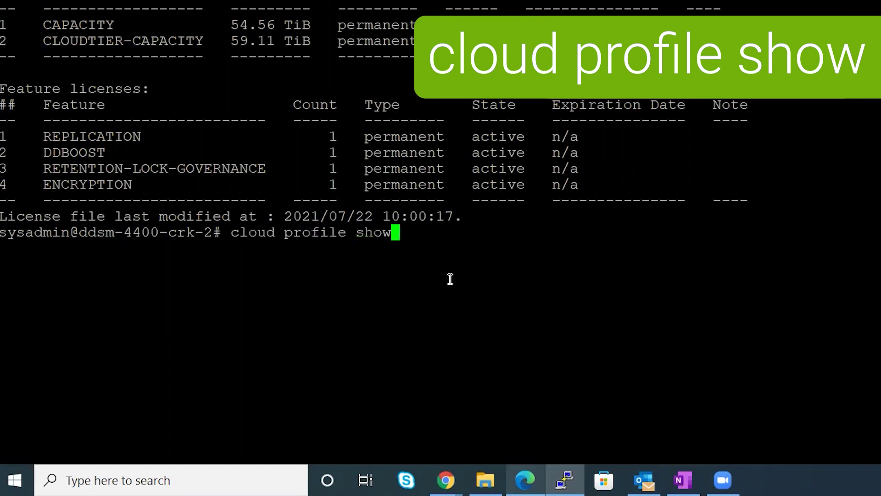
pyautogui.press('Return')
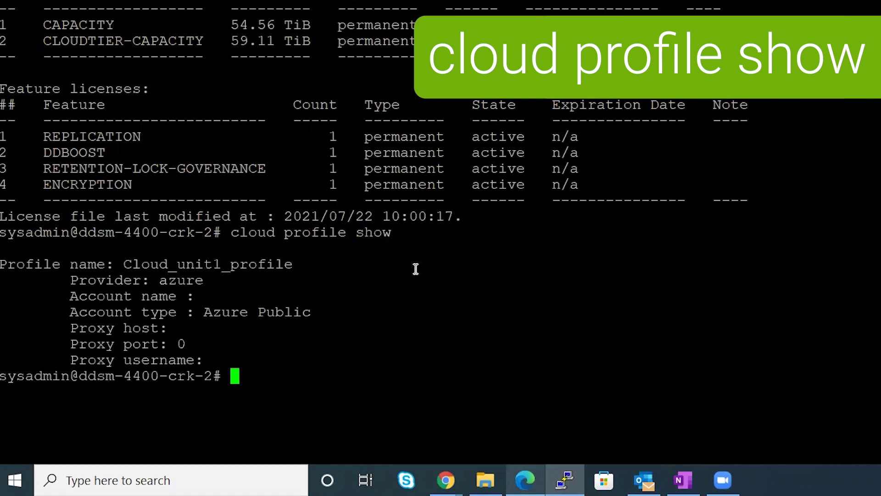
pyautogui.moveTo(74, 279); pyautogui.dragTo(215, 280)
pyautogui.click(381, 381)
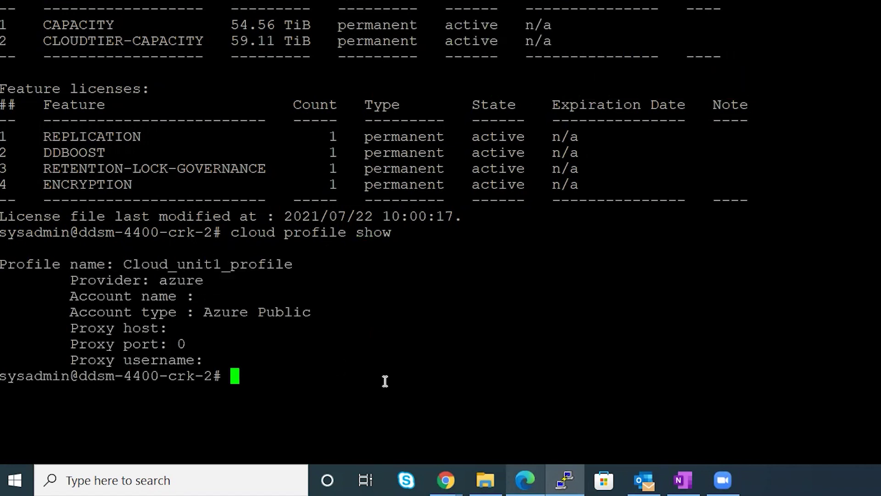
# Run "cloud unit list" to examine the cloud unit's name and status.
pyautogui.write('cloud ')
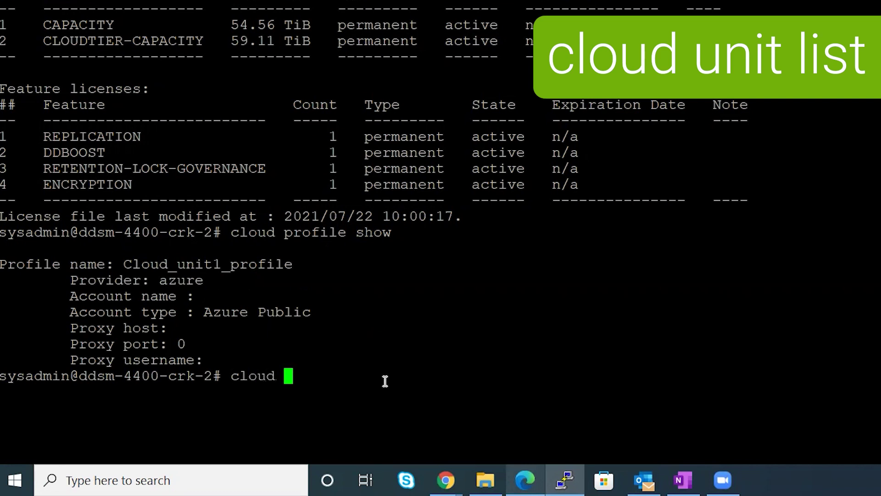
pyautogui.write('unit list')
pyautogui.press('Return')
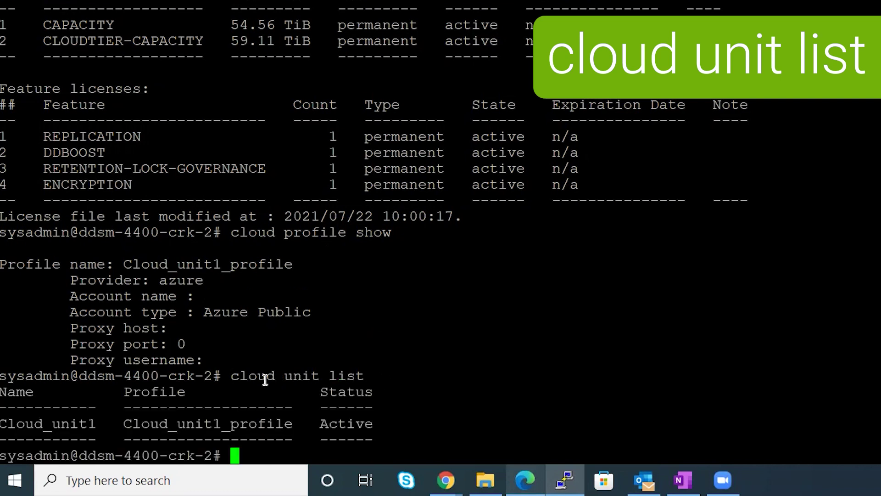
pyautogui.doubleClick(35, 421)
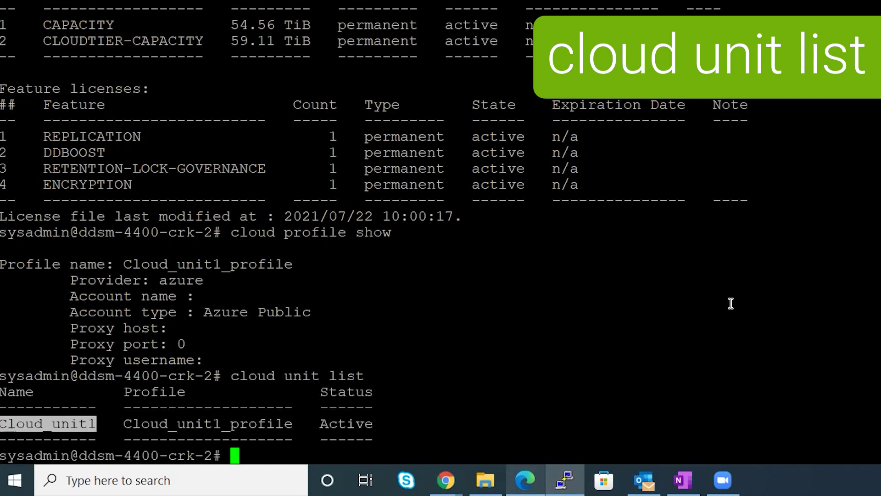
pyautogui.doubleClick(335, 427)
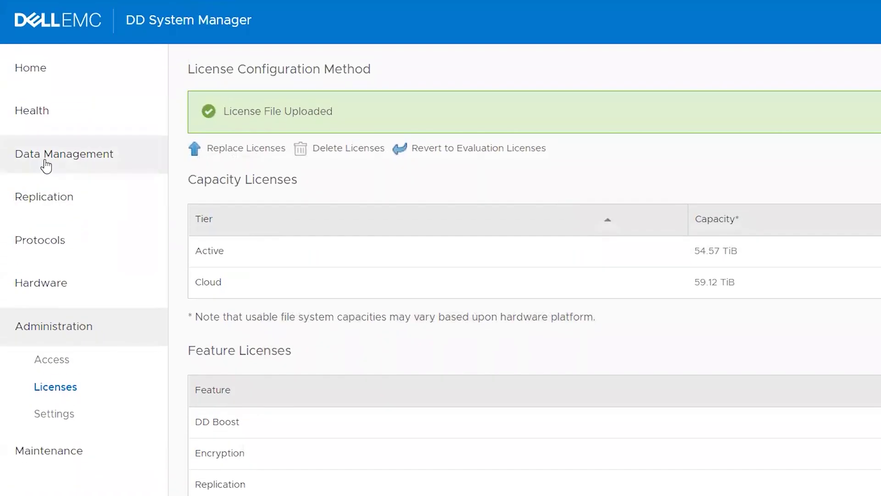
# In DD System Manager, examine the file system's cloud unit details and the Cloud Tier space usage summary.
pyautogui.click(45, 161)
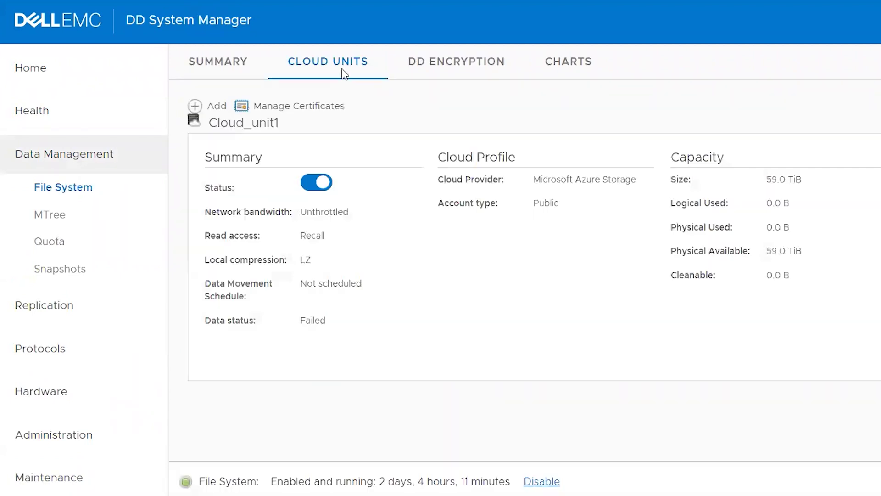
pyautogui.moveTo(217, 123); pyautogui.dragTo(284, 129)
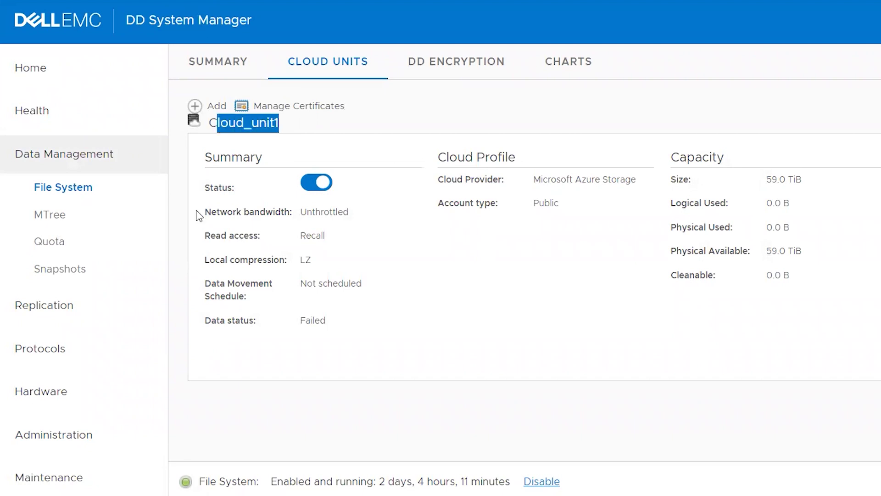
pyautogui.click(327, 190)
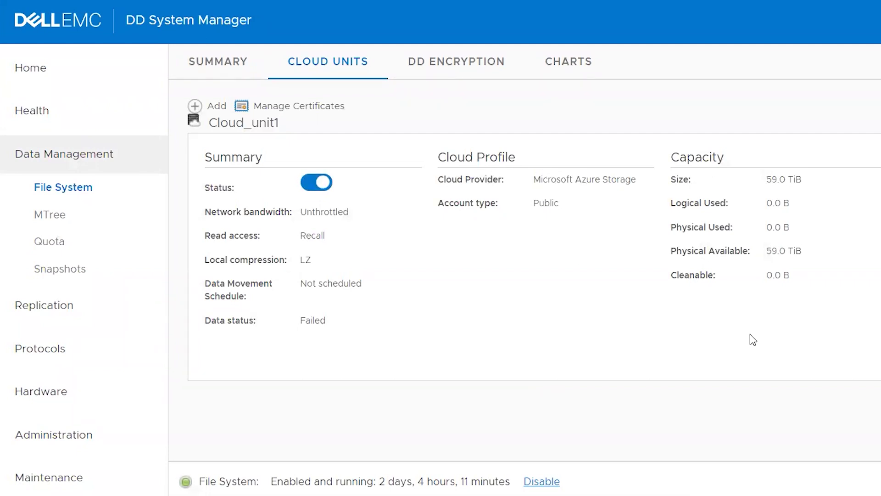
pyautogui.click(216, 76)
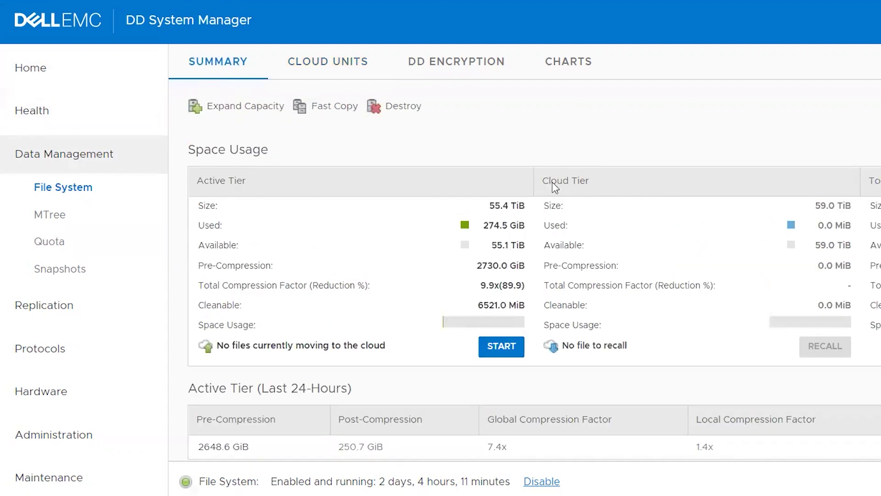
pyautogui.moveTo(585, 182); pyautogui.dragTo(592, 182)
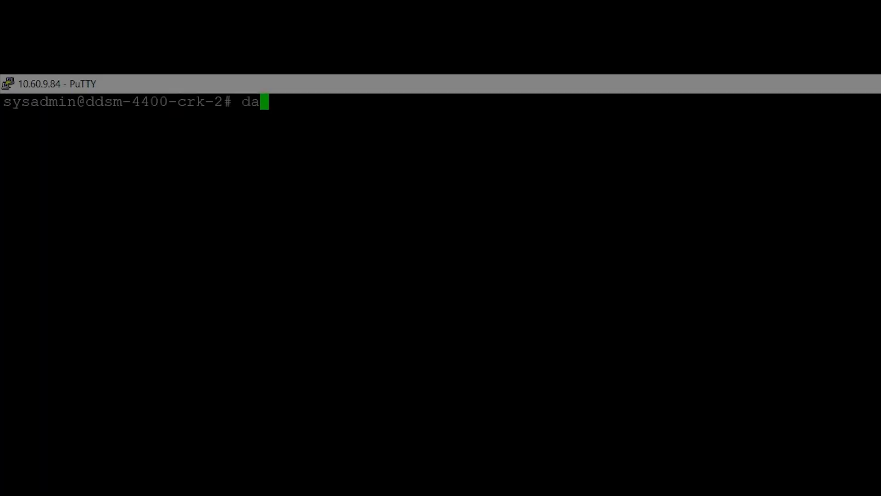
# In PuTTY, run "data-movement policy show" to check the MTrees' data-movement policies.
pyautogui.write('ta-movement ')
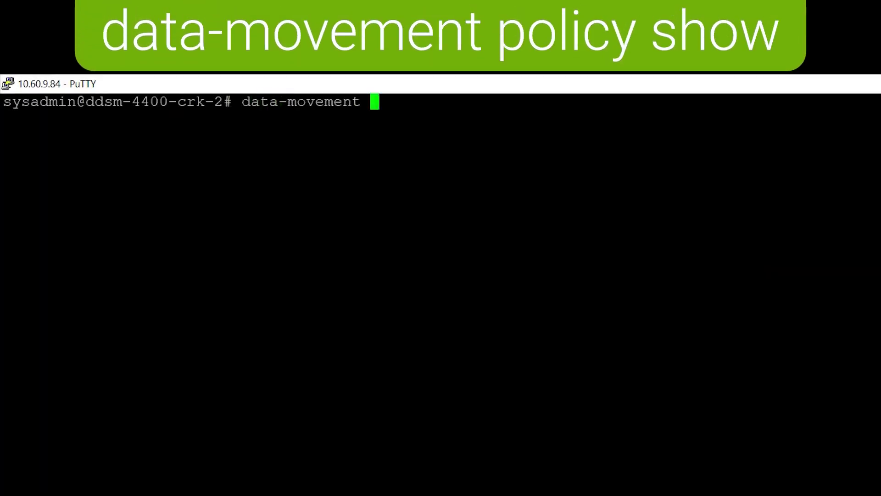
pyautogui.write('policy show')
pyautogui.press('Return')
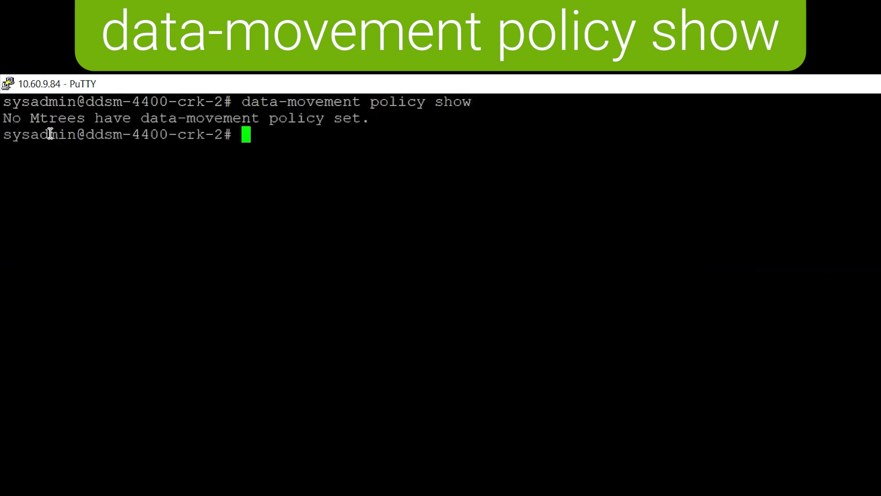
pyautogui.moveTo(12, 103); pyautogui.dragTo(231, 182)
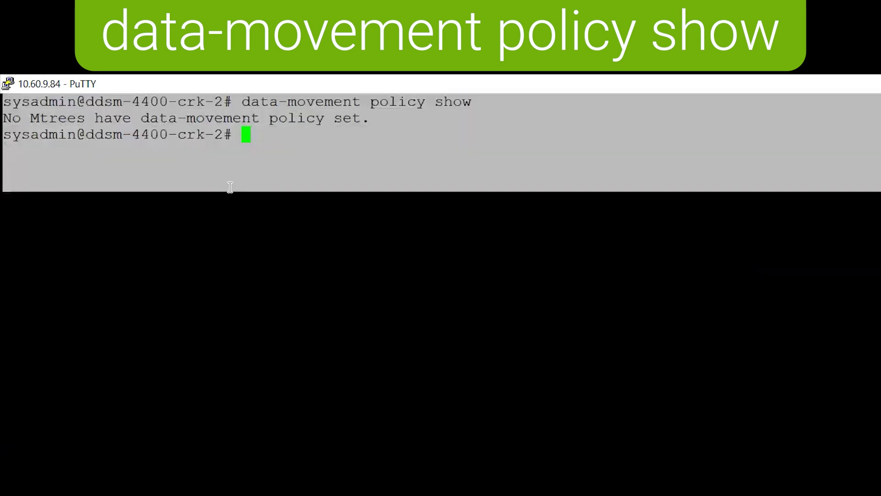
pyautogui.click(223, 235)
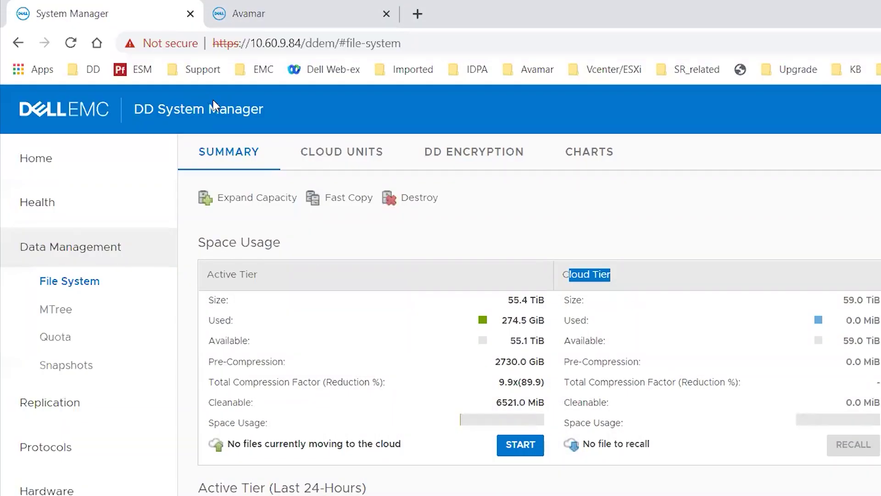
# Switch to Avamar and open the existing Data Domain system for editing from the system administration settings.
pyautogui.hotkey('ctrl', 'Tab')
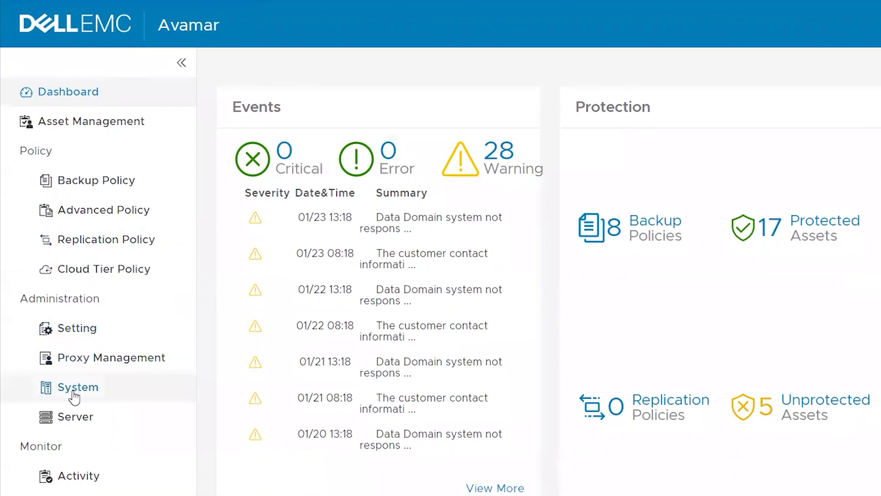
pyautogui.click(73, 391)
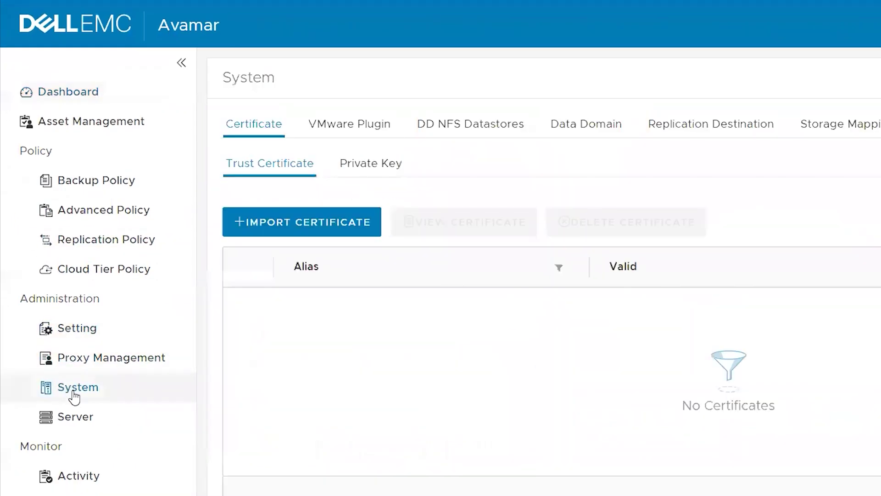
pyautogui.click(584, 131)
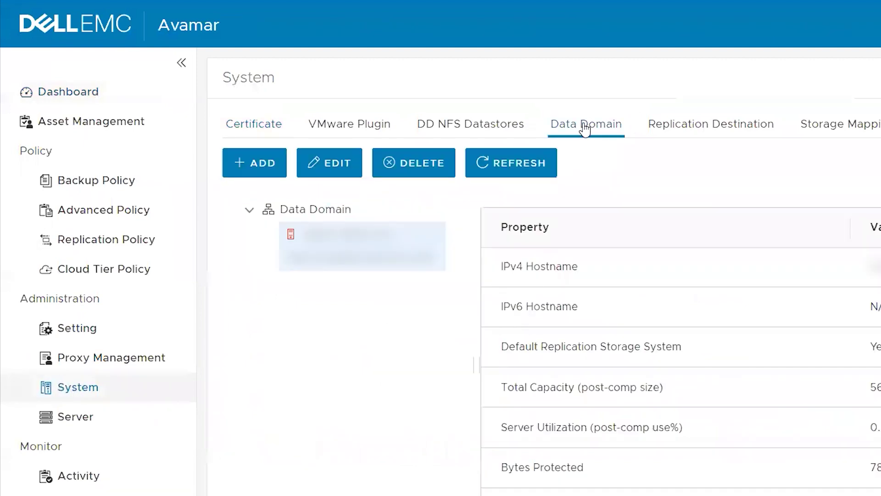
pyautogui.click(334, 172)
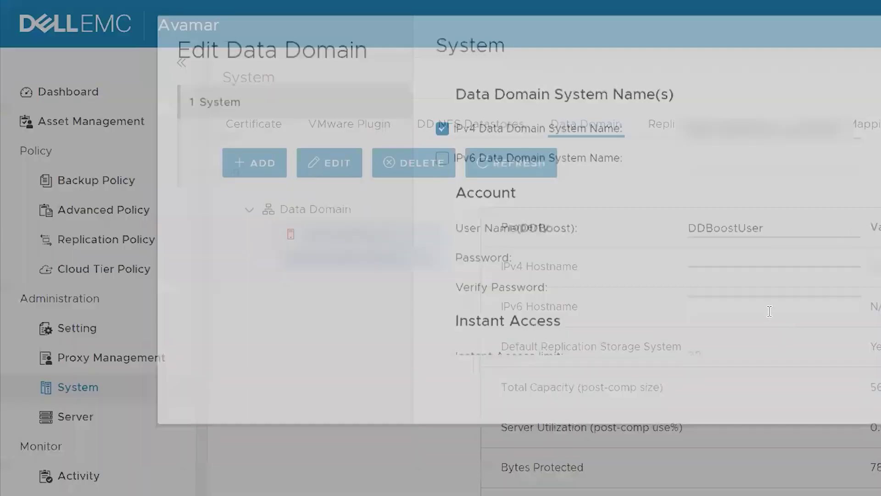
# Enter and verify the DDBoost account password, validate the Data Domain system details and continue to the SNMP settings.
pyautogui.click(708, 289)
pyautogui.write('•••••••••')
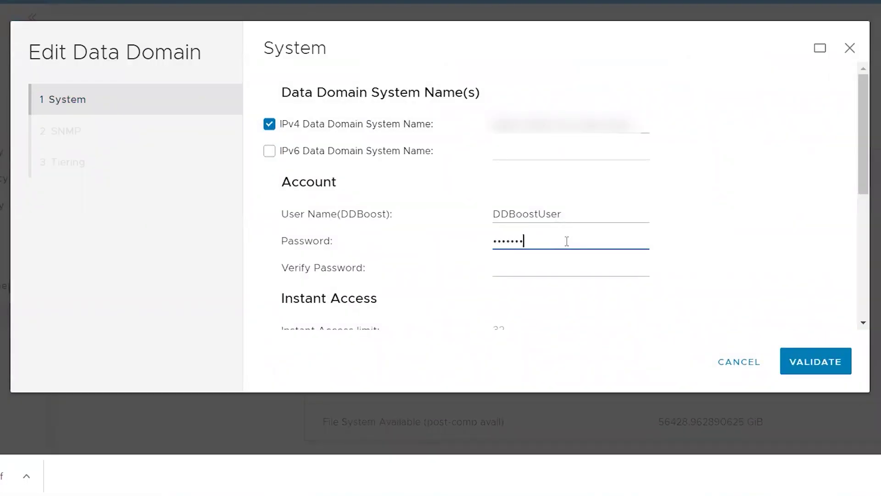
pyautogui.press('Tab')
pyautogui.write('••••')
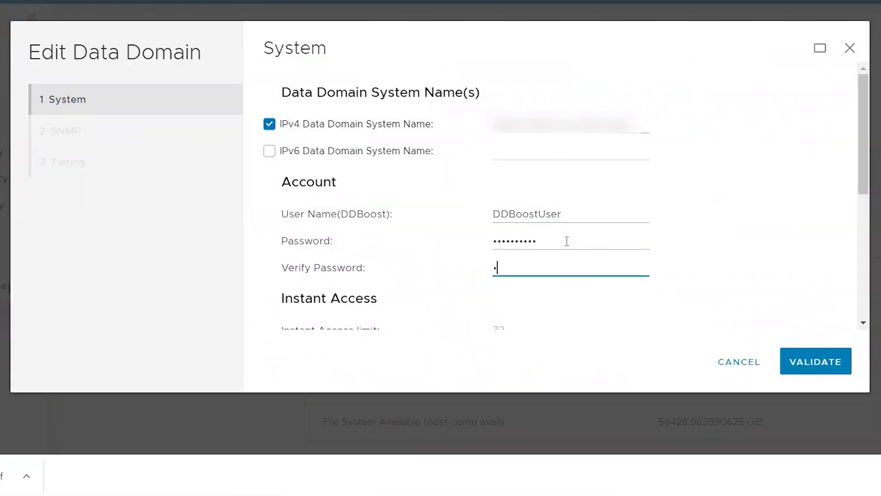
pyautogui.write('••••')
pyautogui.click(819, 363)
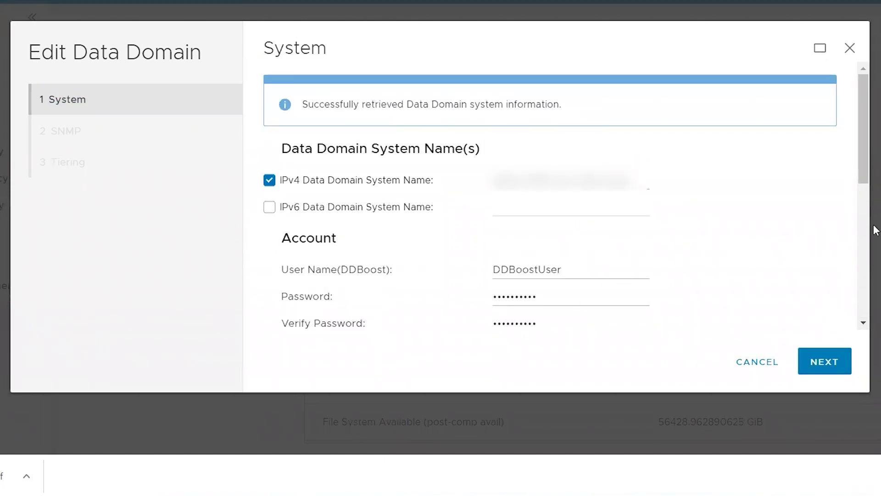
pyautogui.click(824, 361)
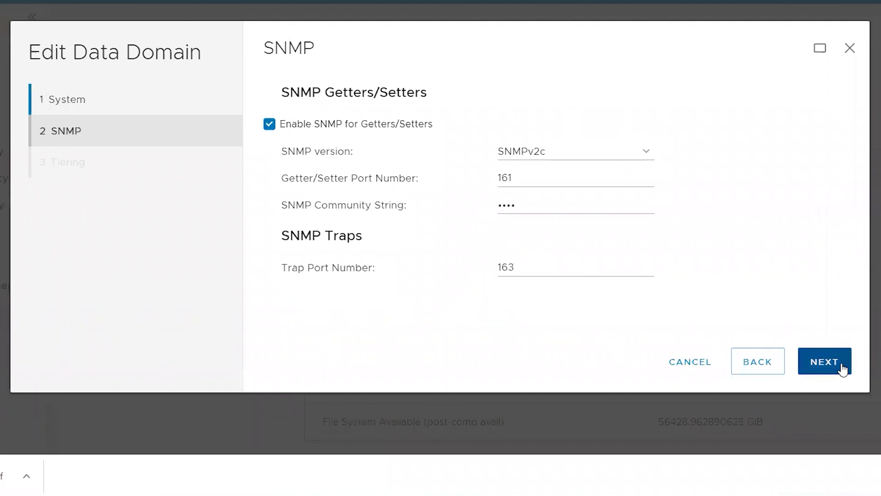
# Continue to the tiering settings, enable Cloud Tier with Cloud_unit1 as the cloud unit, and finish editing the Data Domain system.
pyautogui.click(843, 368)
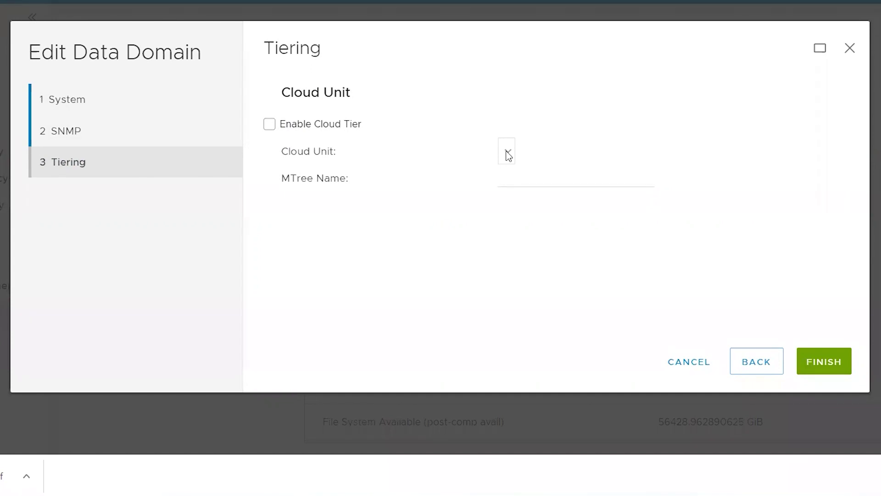
pyautogui.click(269, 125)
pyautogui.click(512, 159)
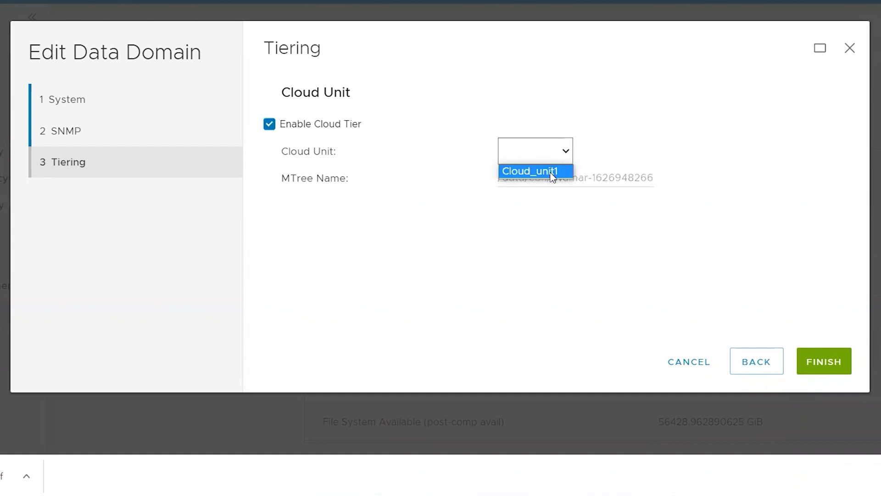
pyautogui.click(551, 173)
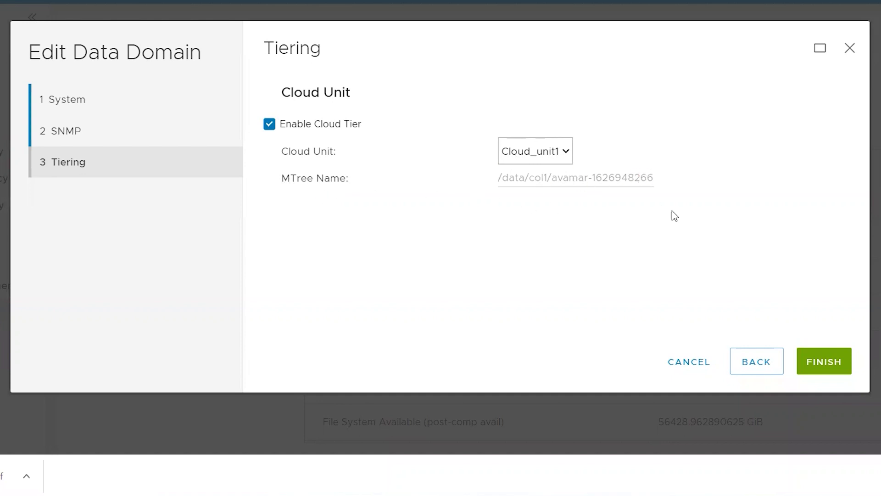
pyautogui.click(833, 367)
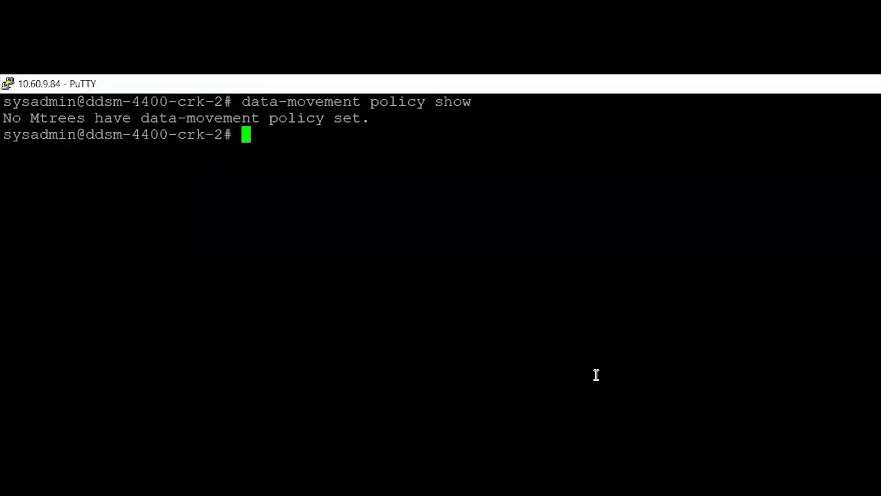
# In PuTTY, run "data-movement policy show" again and examine the MTree, its target cloud unit, policy and value.
pyautogui.press('Up')
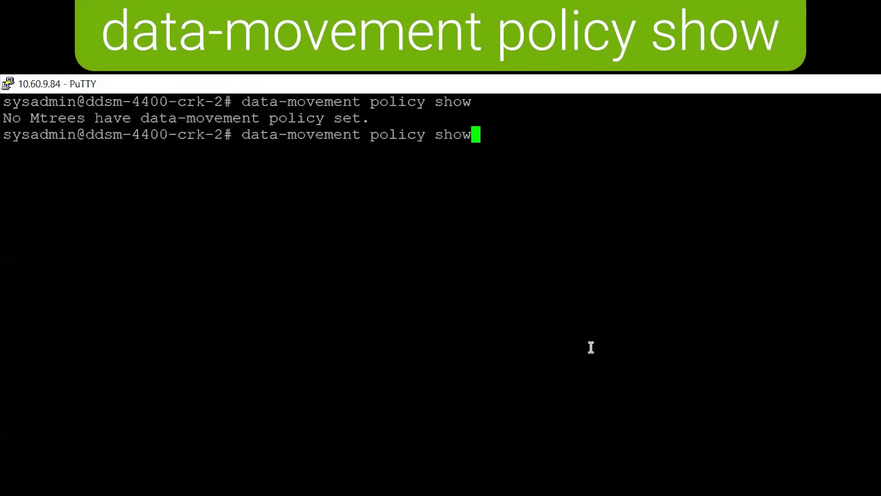
pyautogui.press('Return')
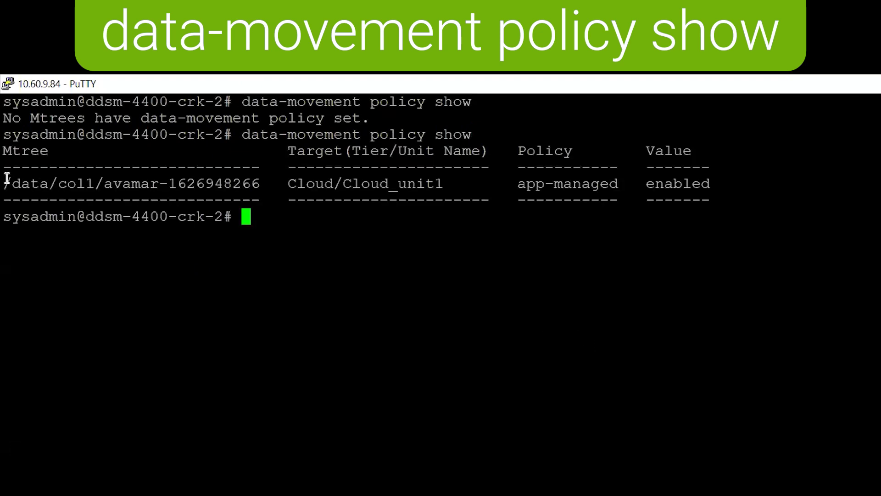
pyautogui.moveTo(6, 184); pyautogui.dragTo(256, 183)
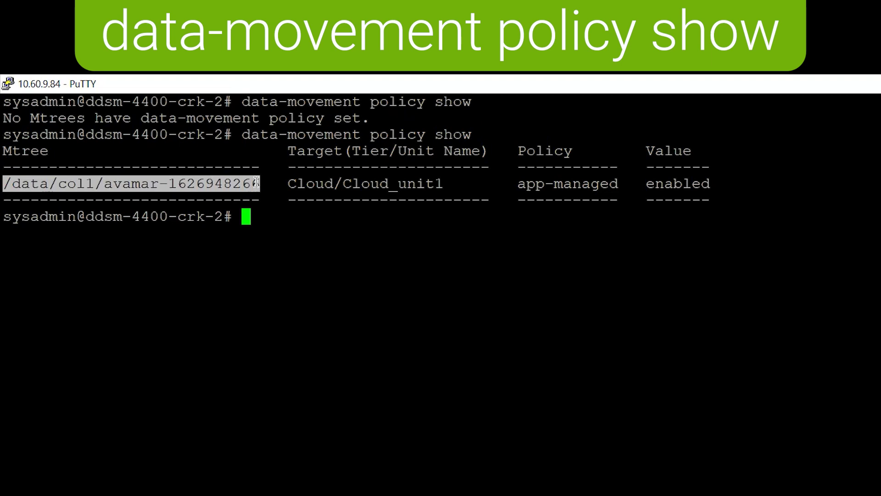
pyautogui.moveTo(288, 183); pyautogui.dragTo(445, 185)
pyautogui.moveTo(521, 183); pyautogui.dragTo(716, 182)
pyautogui.click(839, 492)
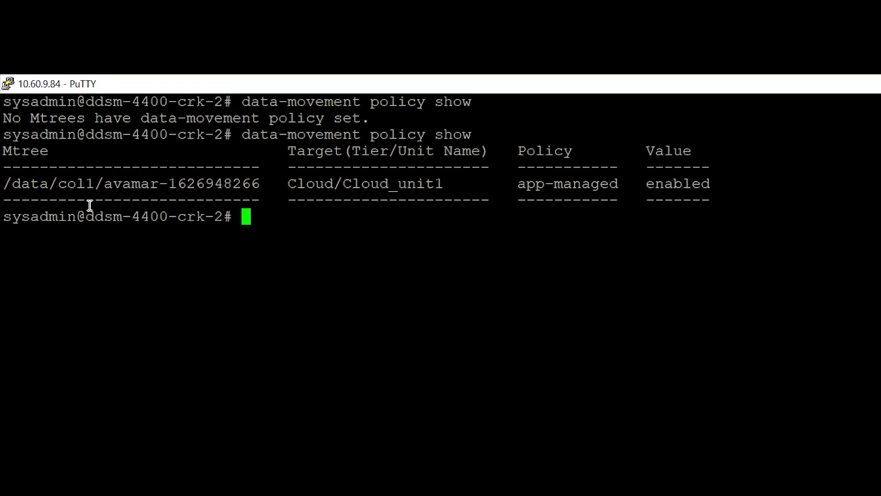
pyautogui.moveTo(12, 134); pyautogui.dragTo(346, 271)
pyautogui.click(343, 335)
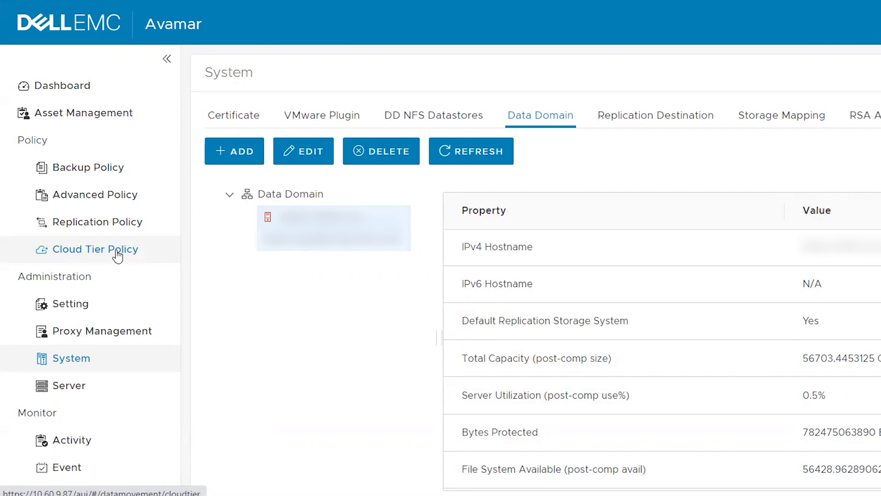
# In Avamar, add an enabled cloud tier policy named Tiering_Policy and continue to its members.
pyautogui.click(107, 256)
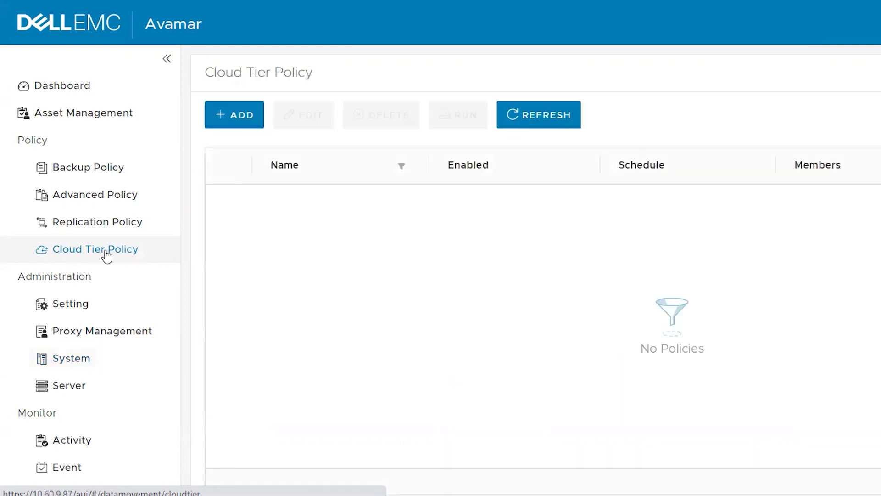
pyautogui.click(241, 117)
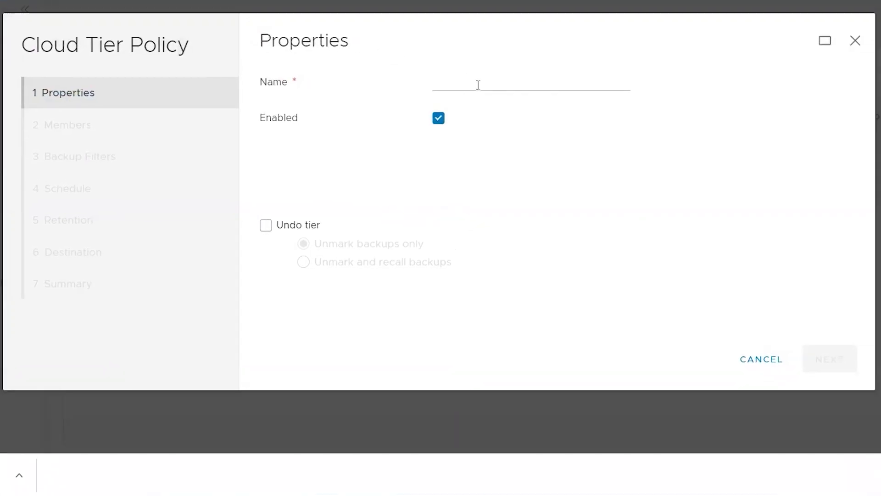
pyautogui.click(621, 124)
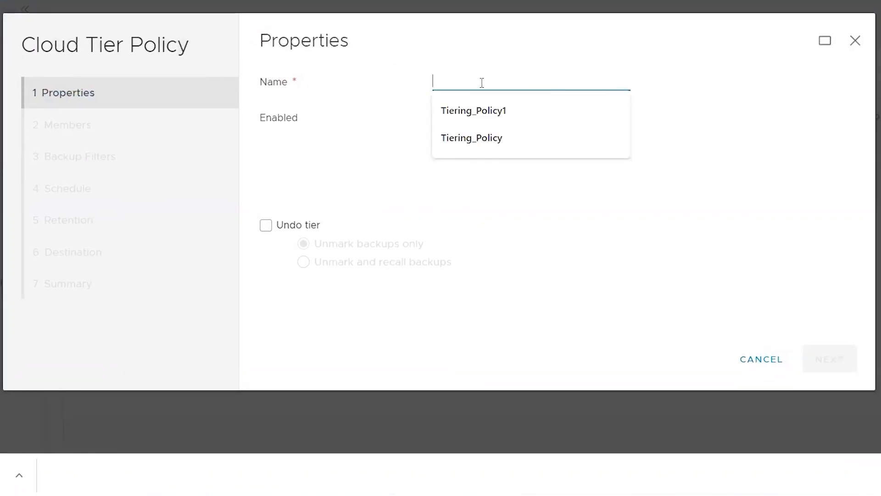
pyautogui.click(468, 143)
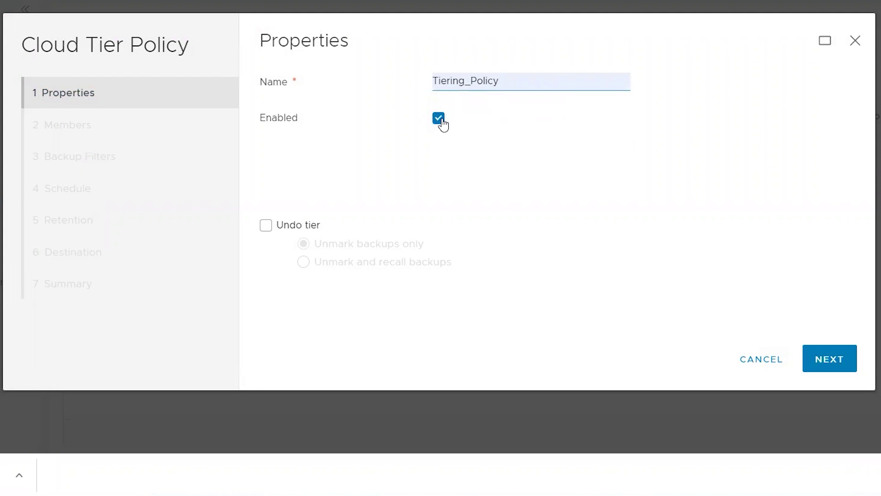
pyautogui.click(842, 366)
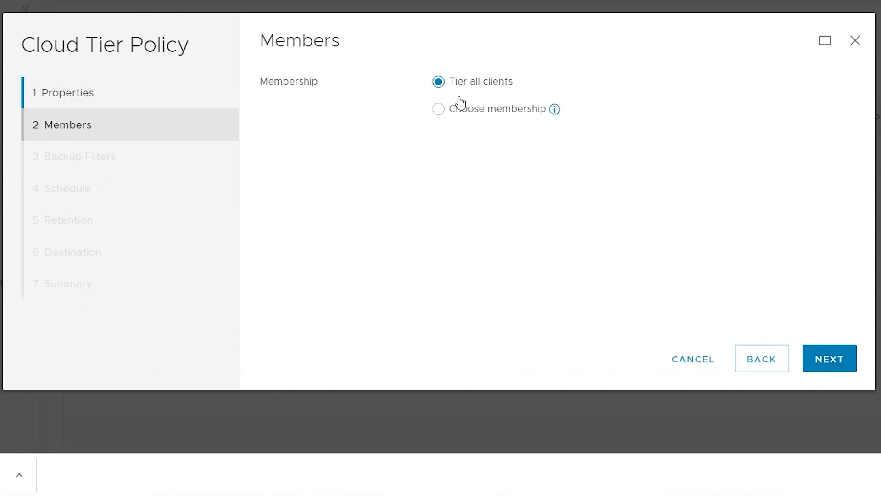
# Try choosing the policy membership individually by selecting the DataProtection-ACM client from the vCenter's virtual machines domain.
pyautogui.click(438, 110)
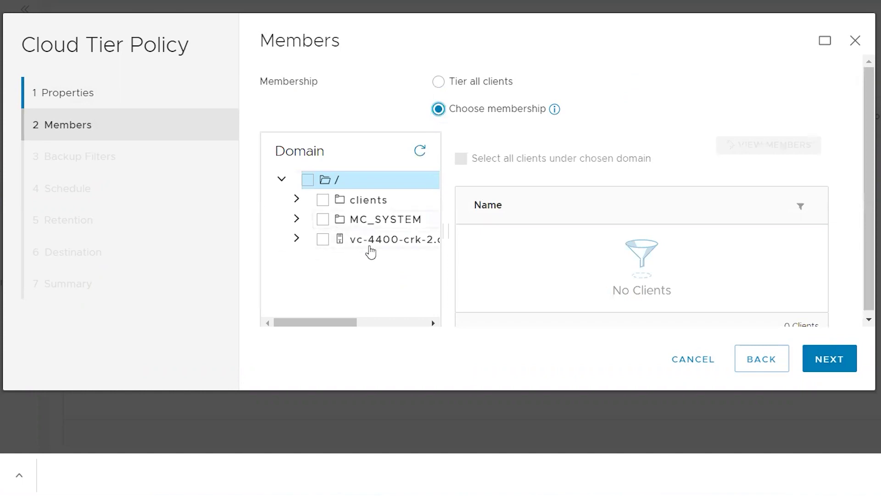
pyautogui.click(295, 240)
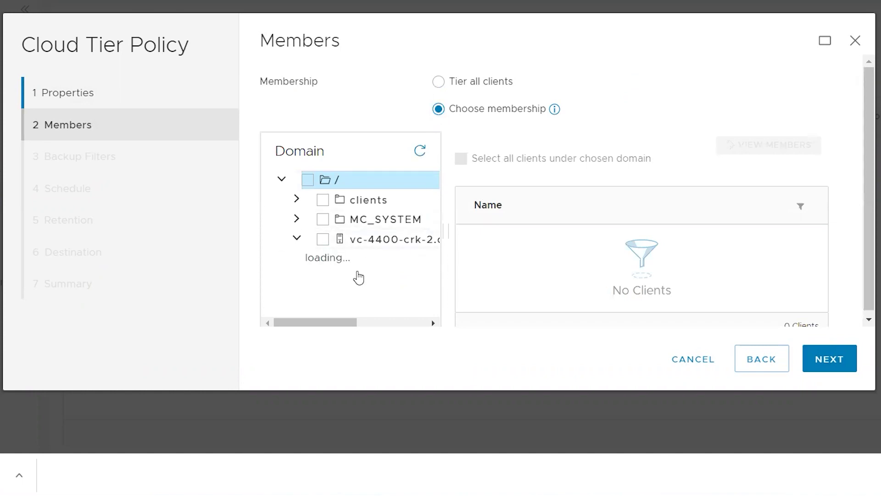
pyautogui.click(337, 279)
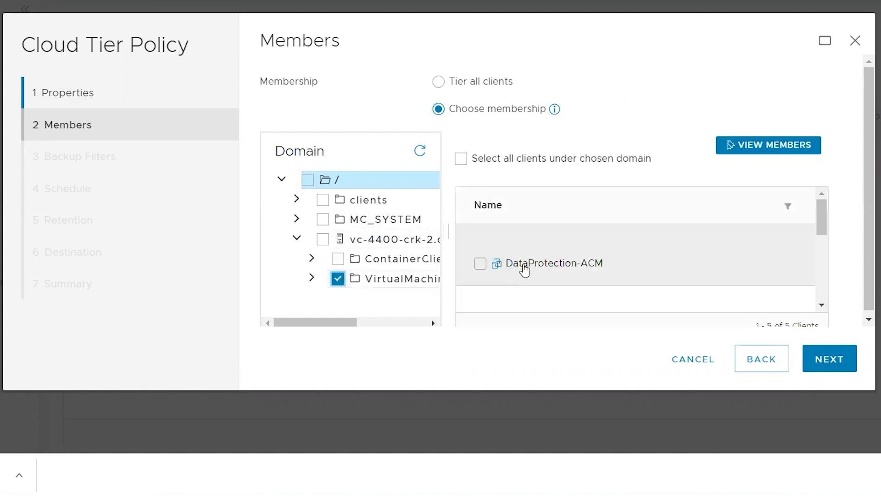
pyautogui.click(536, 272)
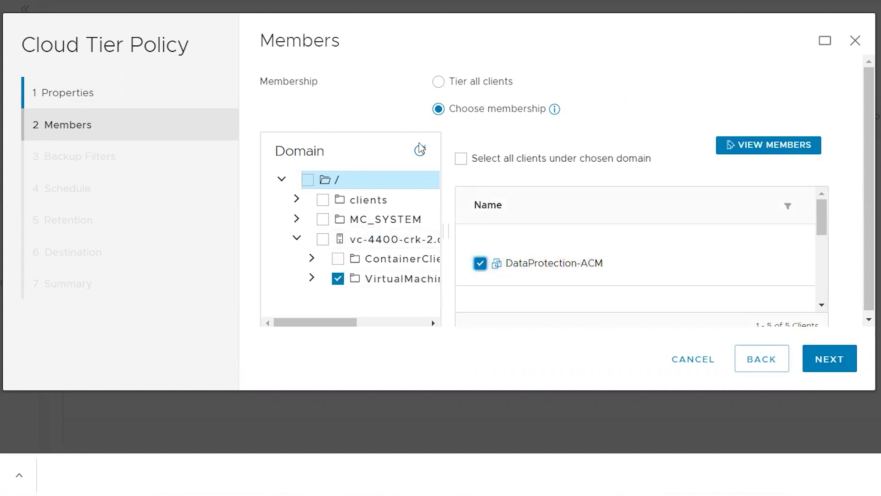
# Set the policy membership to tier all clients and continue to the backup filters.
pyautogui.click(440, 82)
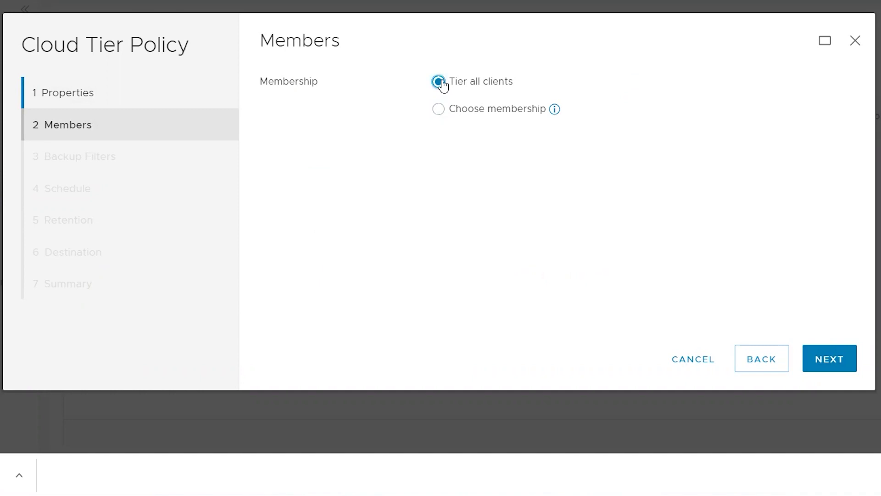
pyautogui.click(830, 363)
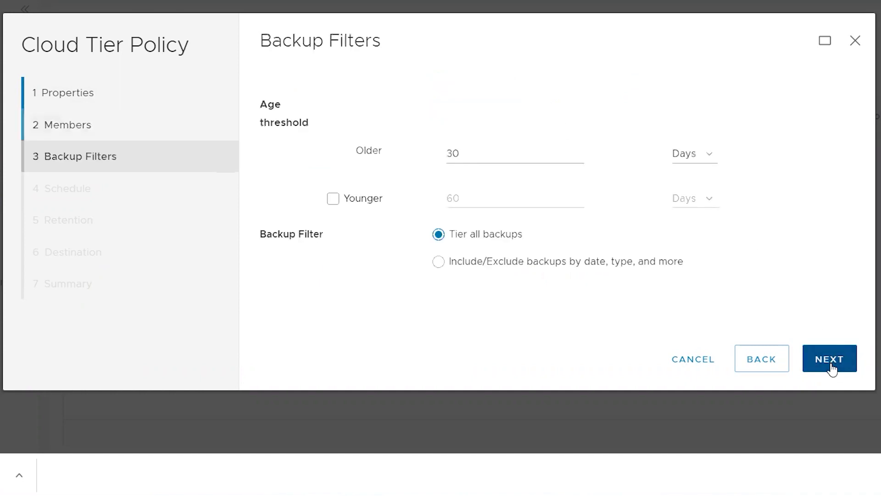
# Examine the Older age threshold in the backup filters.
pyautogui.click(479, 153)
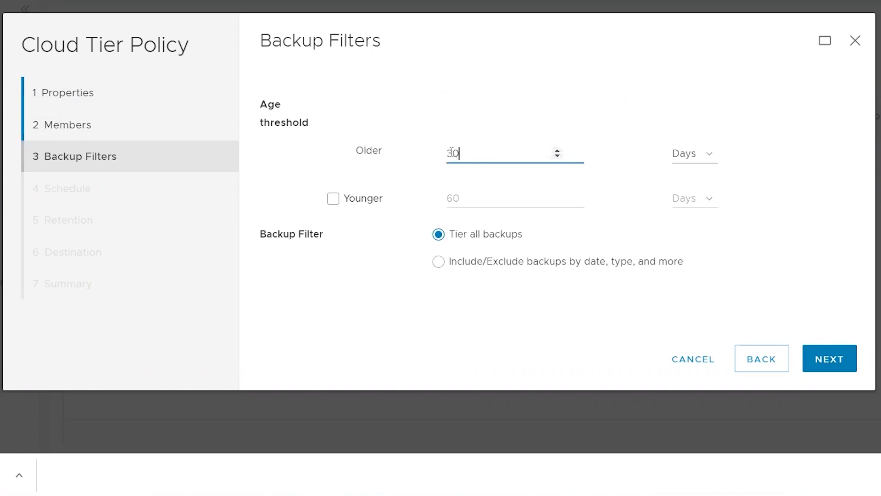
pyautogui.moveTo(466, 152); pyautogui.dragTo(436, 156)
pyautogui.click(507, 127)
pyautogui.click(469, 157)
pyautogui.moveTo(452, 154); pyautogui.dragTo(437, 158)
pyautogui.click(498, 158)
pyautogui.click(492, 154)
pyautogui.moveTo(493, 153); pyautogui.dragTo(410, 150)
pyautogui.click(495, 119)
# Set the backup filter to include or exclude backups by date, type, and more, and exclude the Daily and Weekly backup types.
pyautogui.click(439, 266)
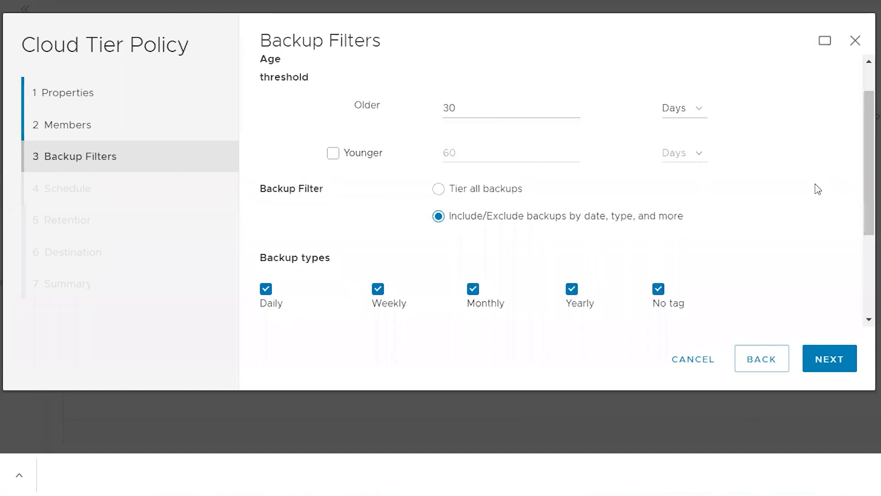
pyautogui.scroll(-1, 484, 256)
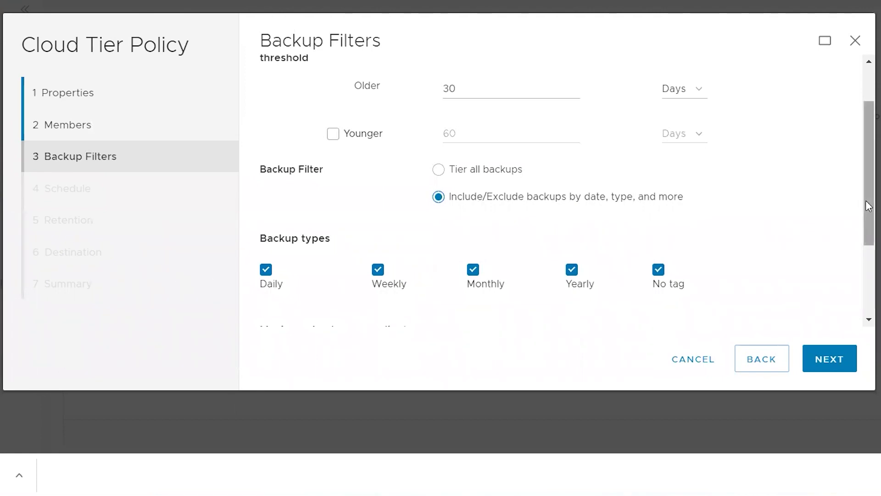
pyautogui.scroll(-3, 866, 200)
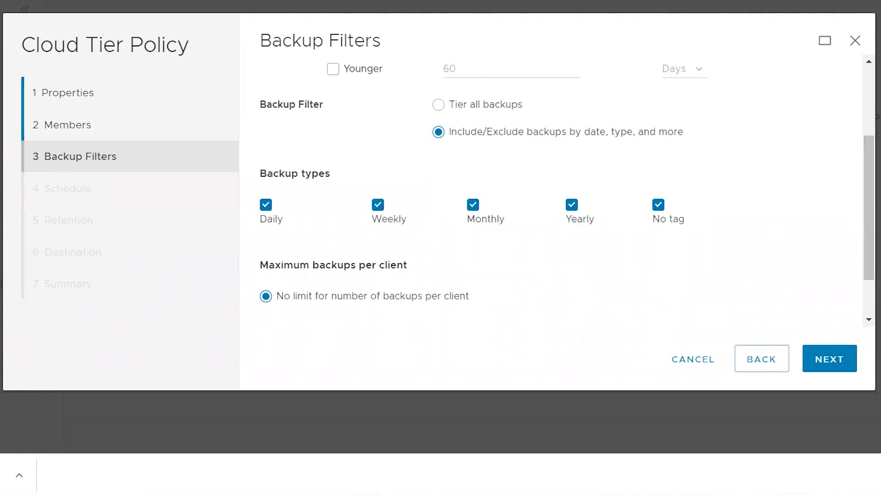
pyautogui.moveTo(878, 273); pyautogui.dragTo(874, 232)
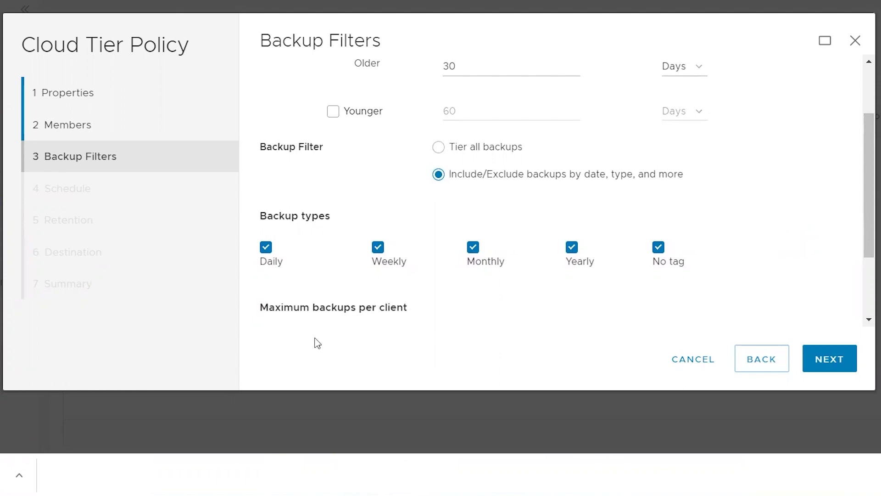
pyautogui.click(266, 249)
pyautogui.click(378, 248)
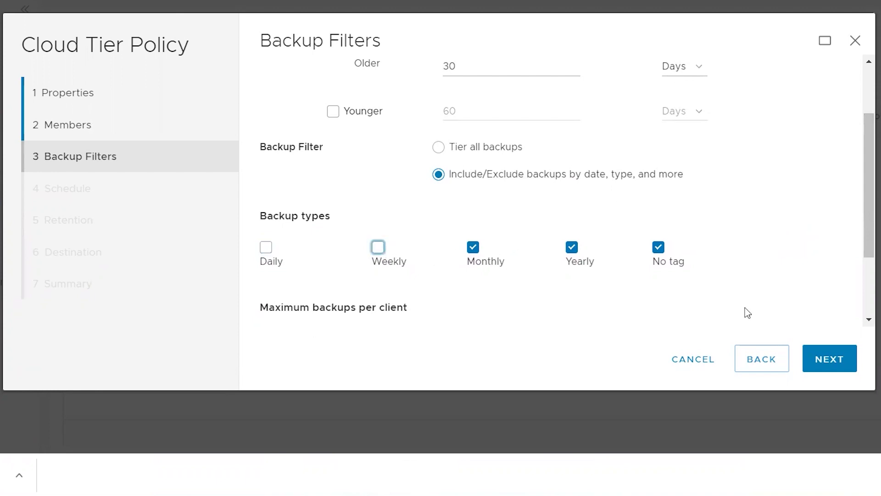
# Review the maximum backups per client and the Older age threshold, and continue to the policy's schedule.
pyautogui.moveTo(876, 189); pyautogui.dragTo(871, 249)
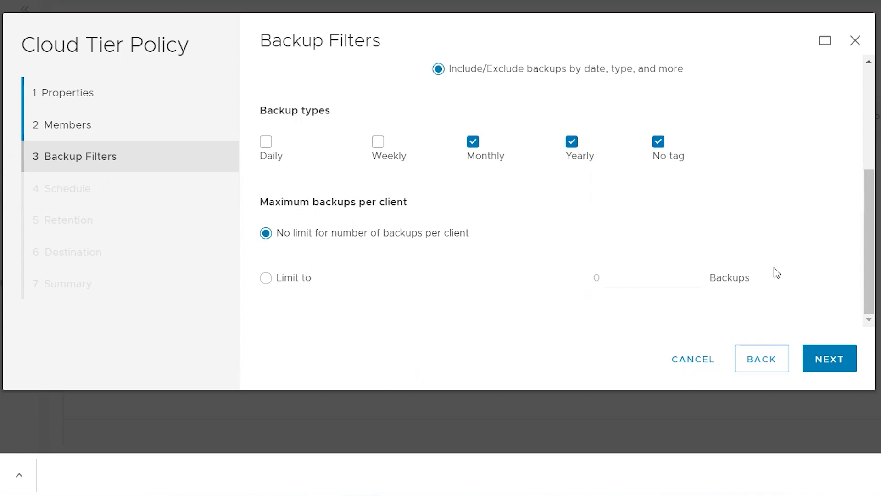
pyautogui.moveTo(864, 294); pyautogui.dragTo(860, 191)
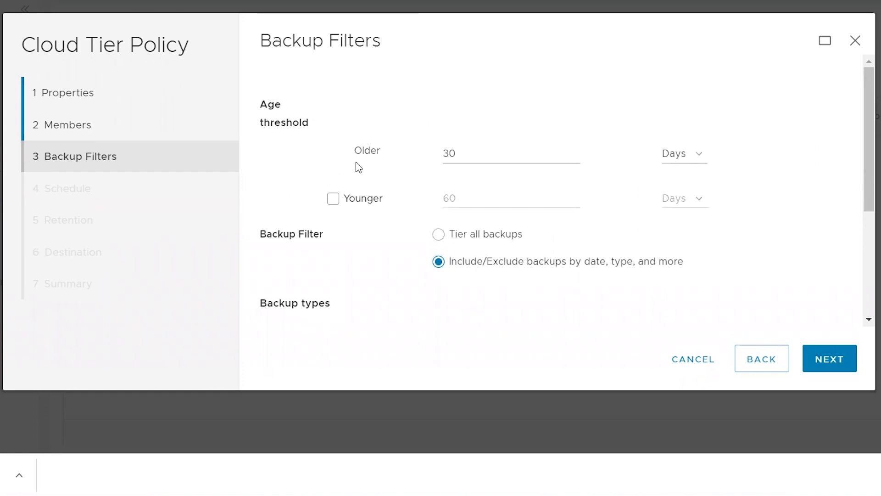
pyautogui.moveTo(519, 157); pyautogui.dragTo(408, 165)
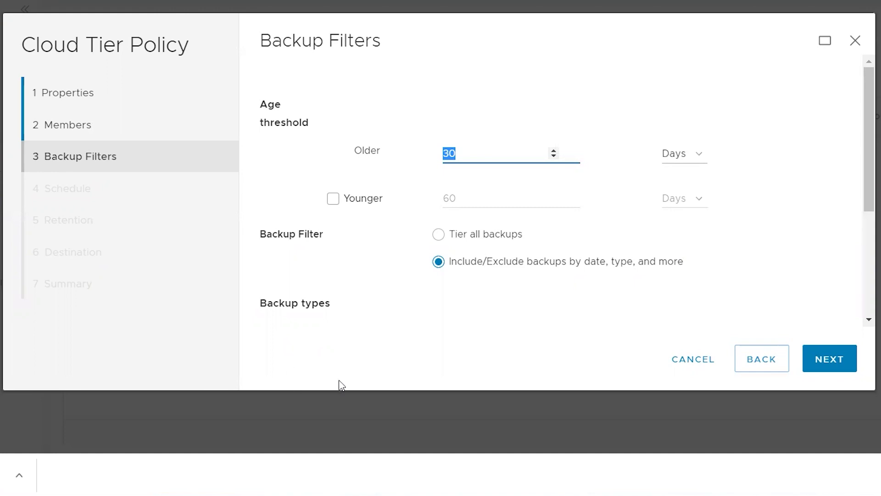
pyautogui.click(873, 186)
pyautogui.scroll(-1, 872, 183)
pyautogui.scroll(1, 871, 174)
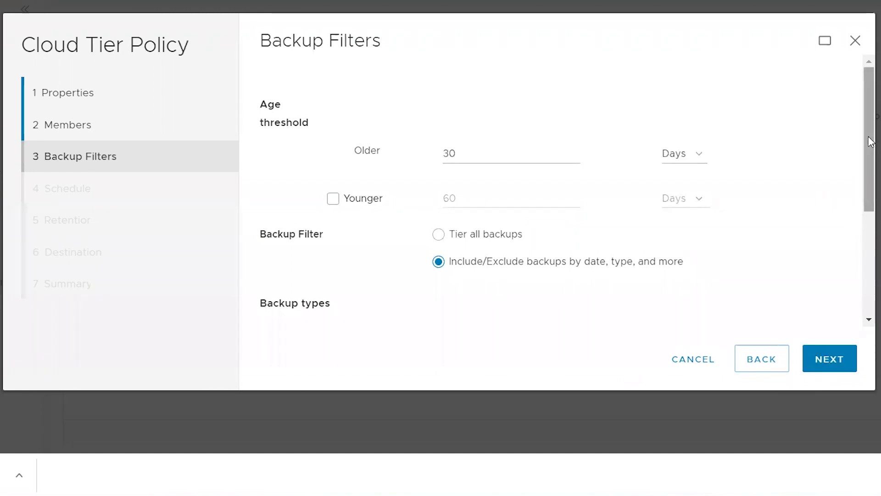
pyautogui.click(836, 366)
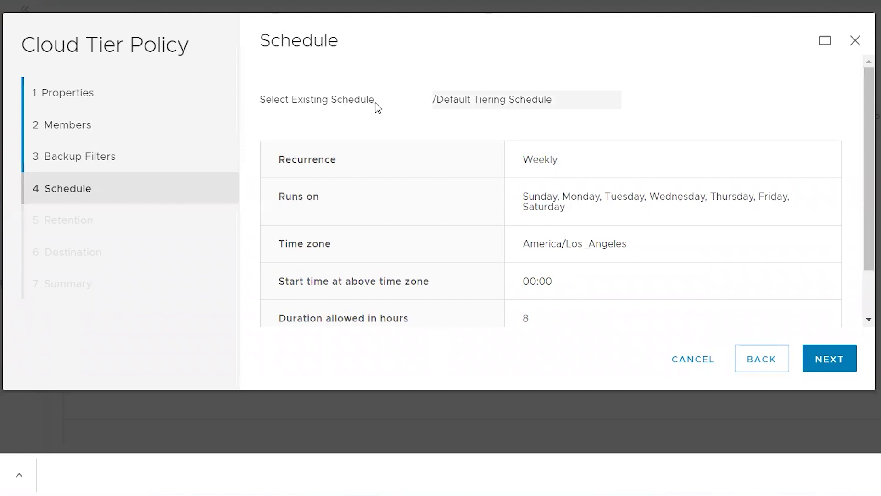
# Choose /Default Tiering Schedule for the policy and review its recurrence, days, time zone, start time and duration.
pyautogui.click(468, 110)
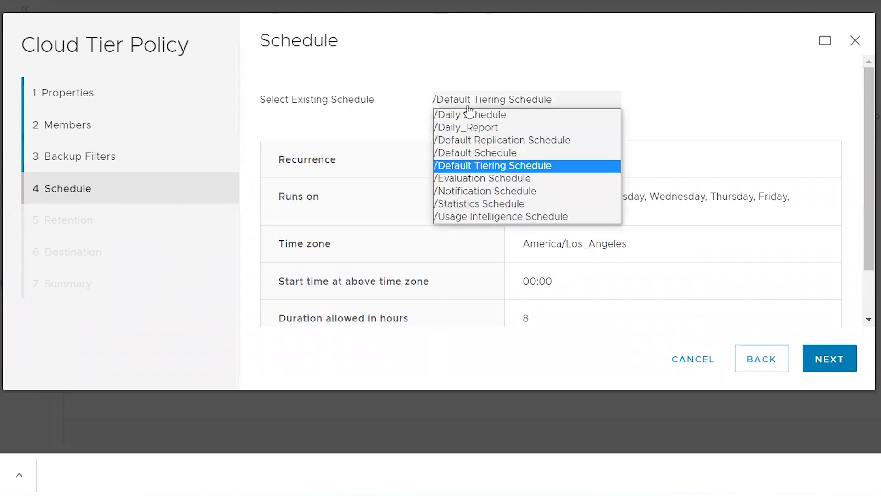
pyautogui.click(480, 165)
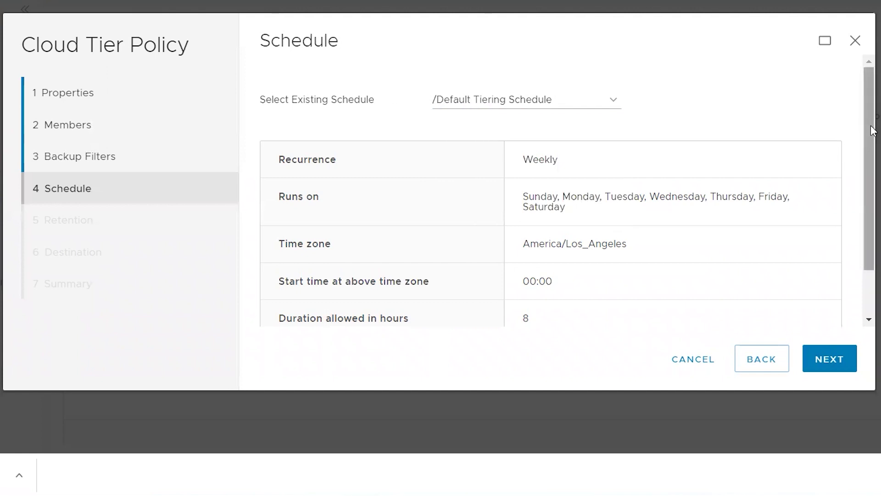
pyautogui.moveTo(874, 129); pyautogui.dragTo(875, 151)
pyautogui.scroll(-2, 757, 161)
pyautogui.scroll(2, 757, 161)
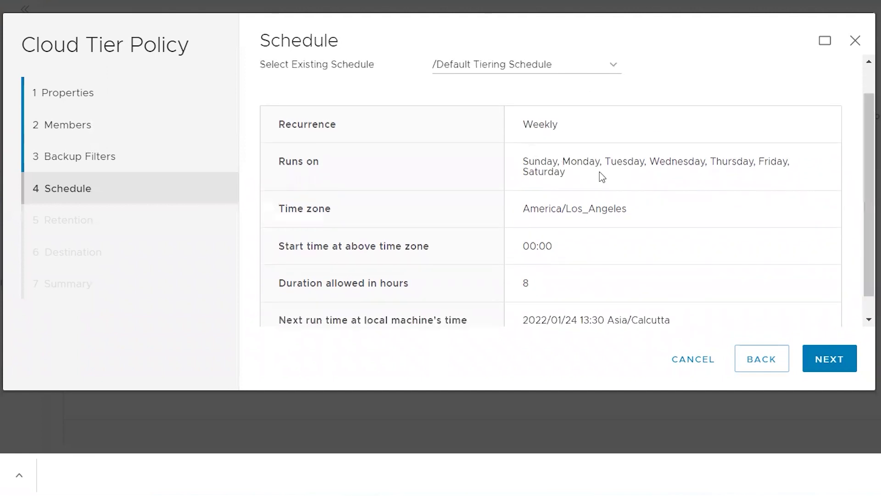
pyautogui.scroll(-1, 873, 226)
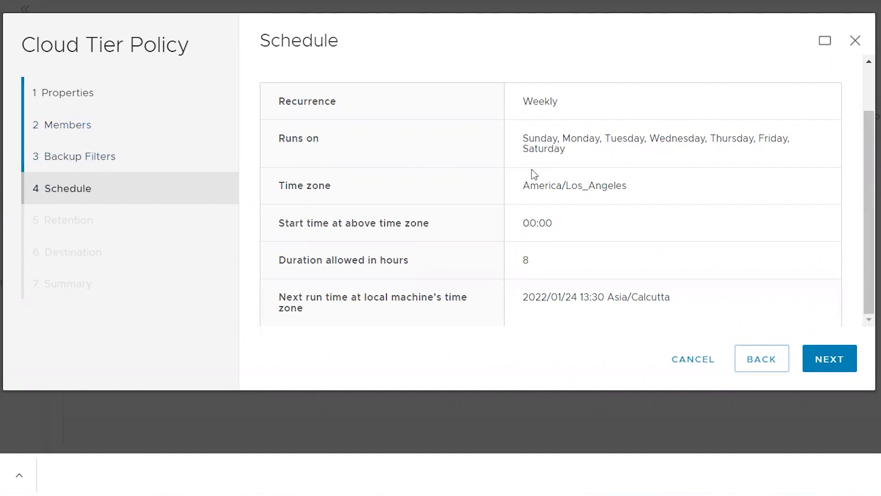
# Continue to the policy's retention settings and set expiration by backup type.
pyautogui.click(848, 363)
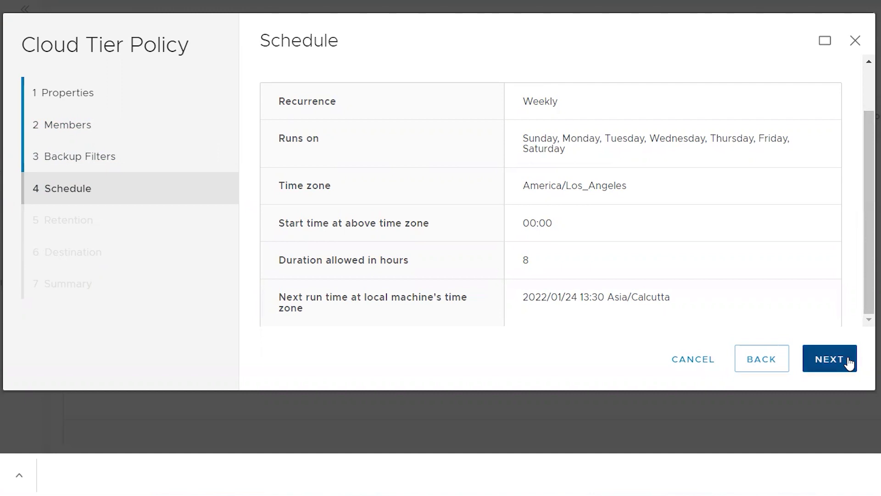
pyautogui.moveTo(868, 216); pyautogui.dragTo(854, 152)
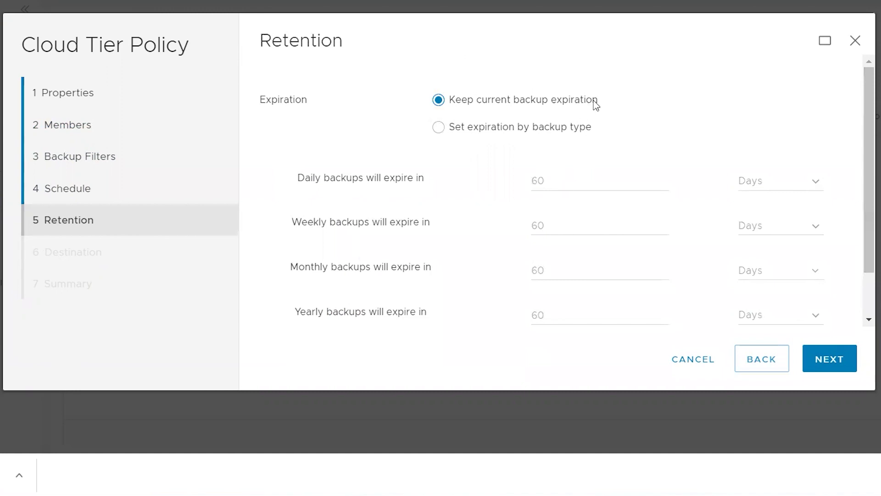
pyautogui.click(438, 129)
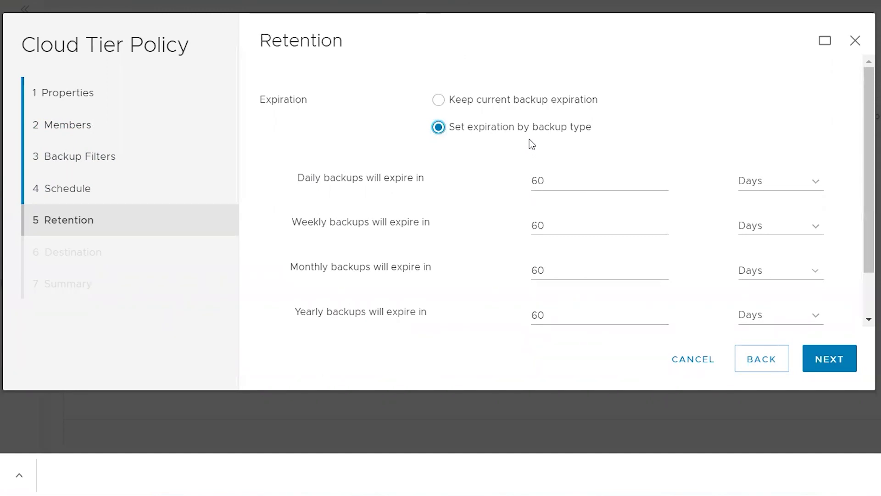
# Set monthly backups to expire in 120 days and yearly backups in 180 days.
pyautogui.moveTo(865, 239); pyautogui.dragTo(590, 157)
pyautogui.moveTo(869, 193); pyautogui.dragTo(871, 256)
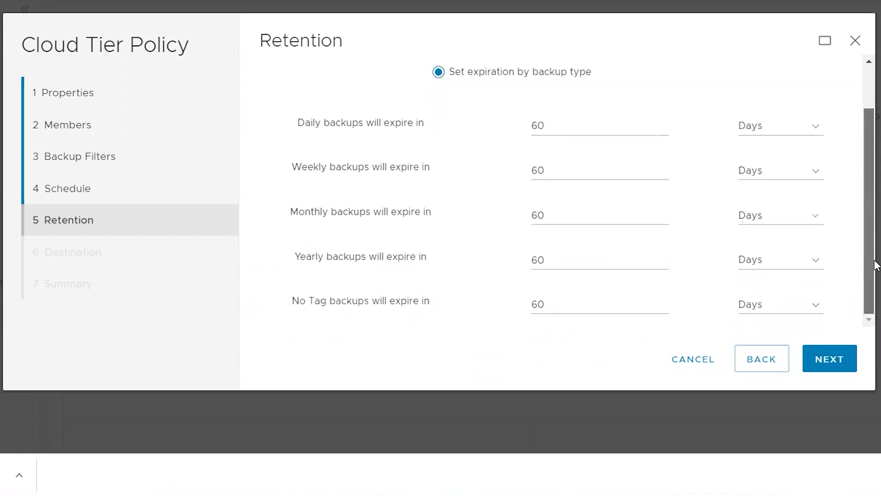
pyautogui.click(578, 213)
pyautogui.hotkey('ctrl', 'a')
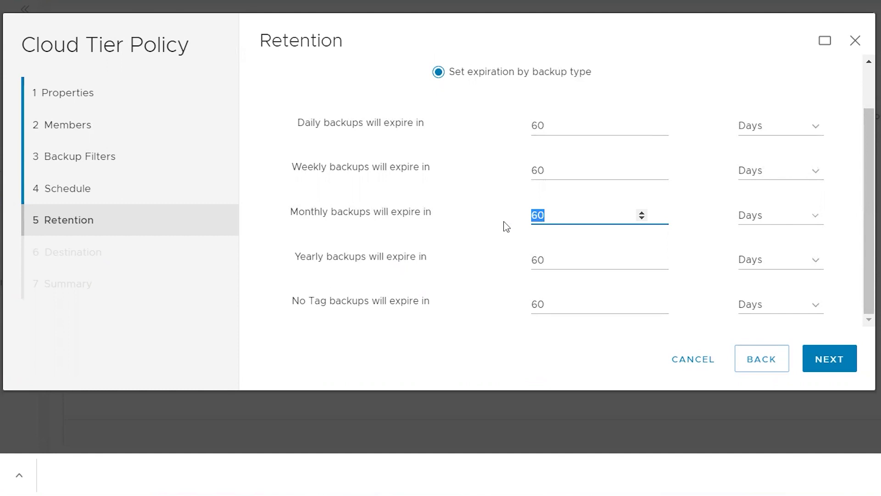
pyautogui.write('120')
pyautogui.doubleClick(555, 260)
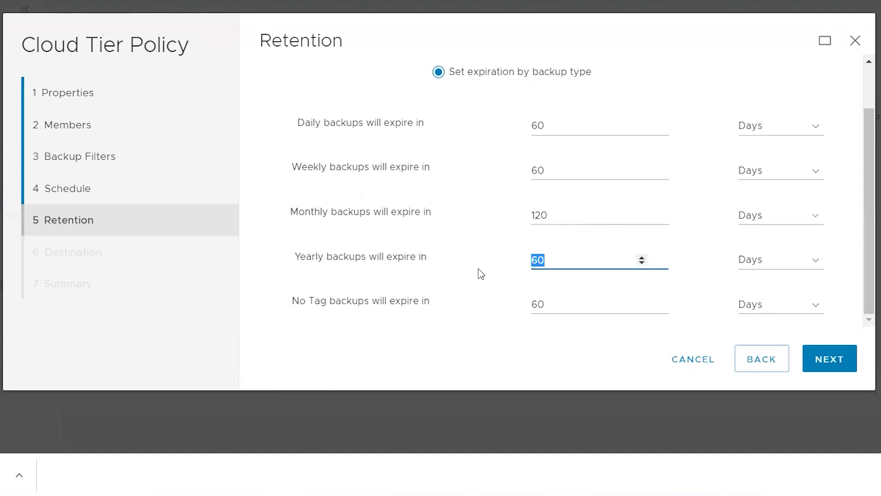
pyautogui.write('180')
pyautogui.click(876, 242)
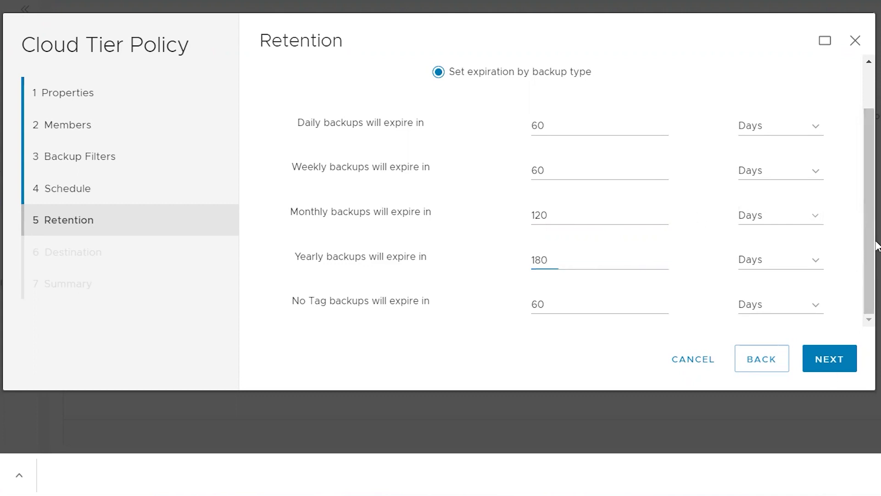
pyautogui.scroll(2, 872, 241)
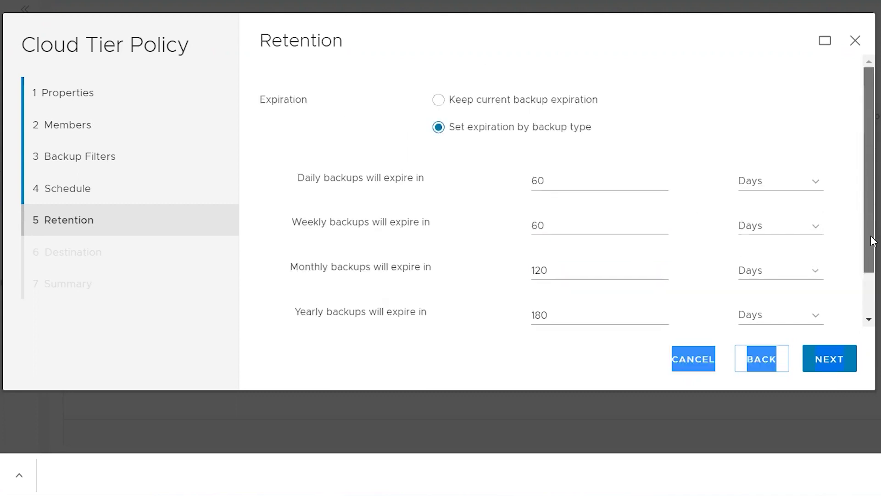
pyautogui.scroll(-2, 872, 241)
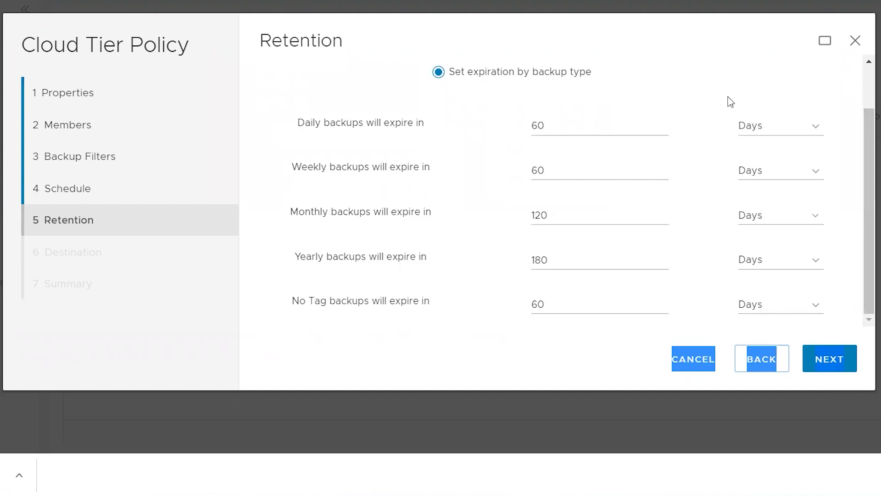
# Accept the retention and the Cloud_unit1 destination, review the policy summary, and finish creating the policy.
pyautogui.click(831, 360)
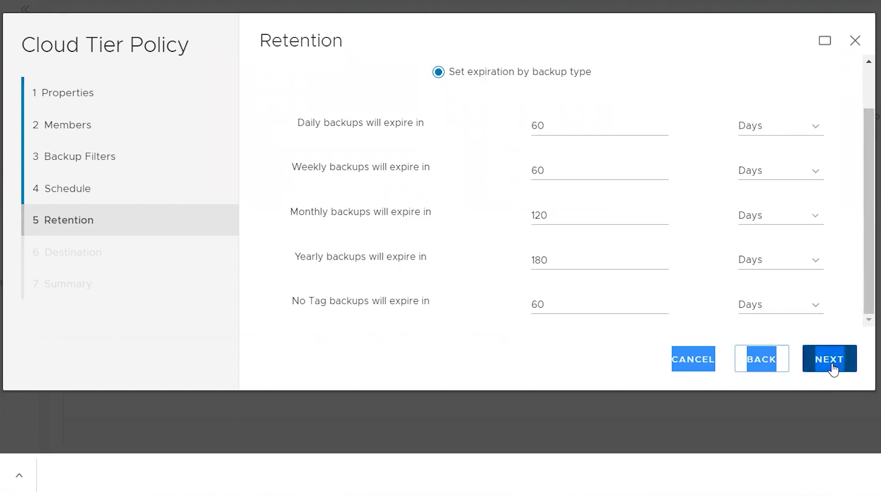
pyautogui.click(449, 350)
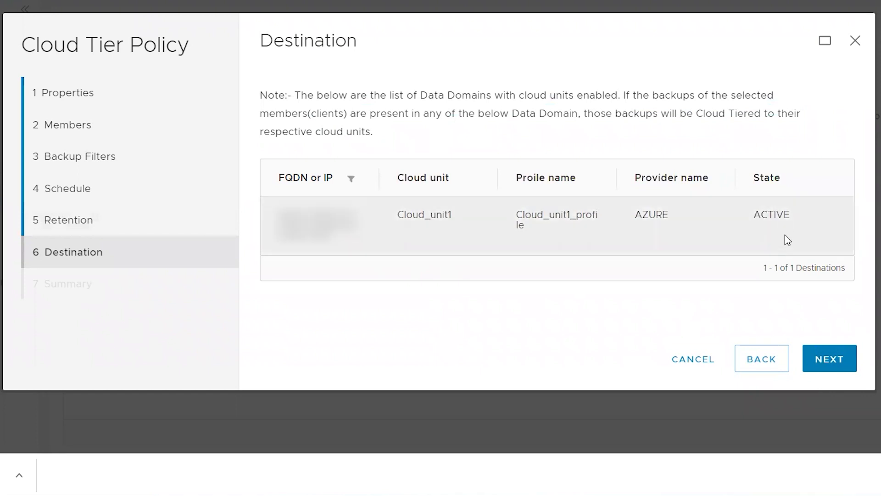
pyautogui.click(836, 367)
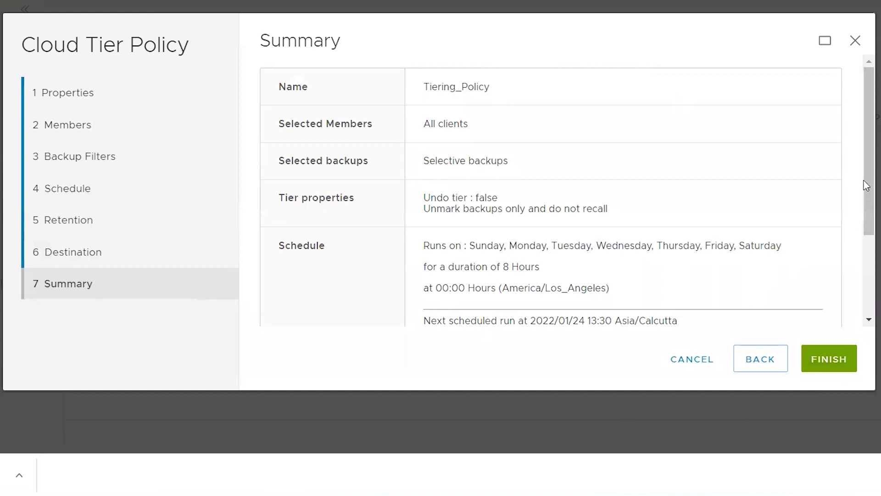
pyautogui.scroll(-3, 862, 184)
pyautogui.click(830, 363)
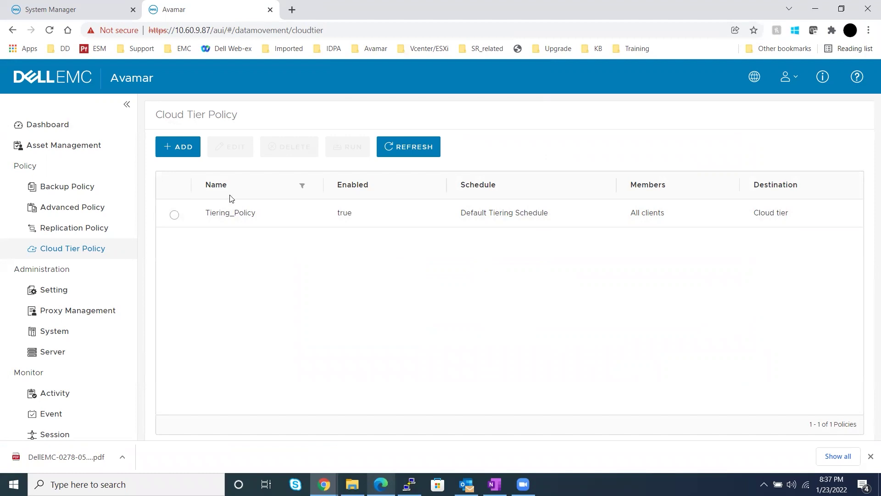
# Switch to the PuTTY session and check the data-movement schedule with "data-movement schedule show".
pyautogui.click(410, 483)
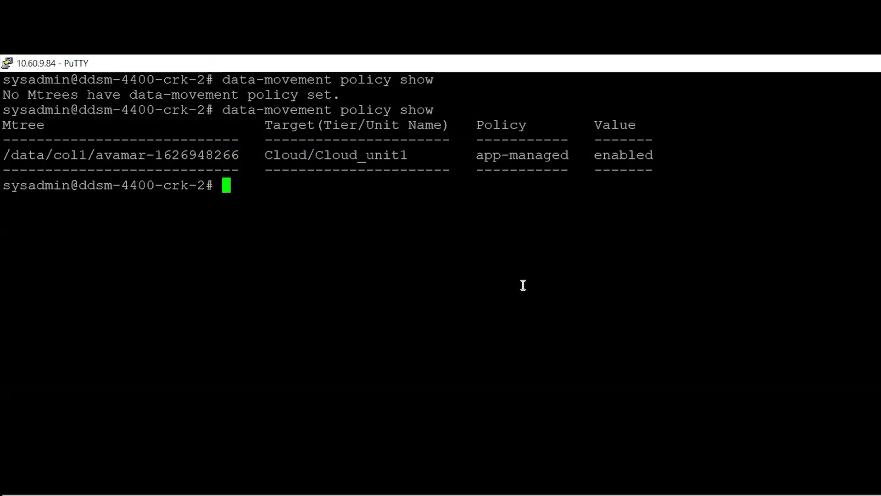
pyautogui.write('data-movement ')
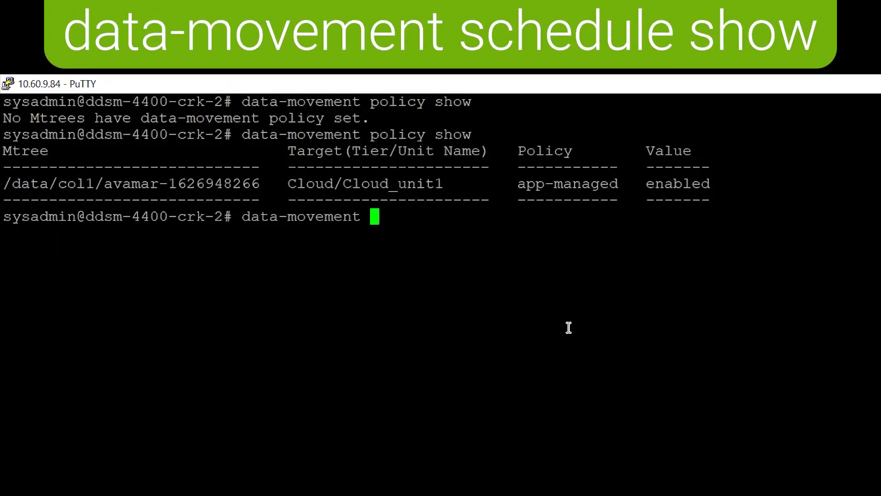
pyautogui.write('schedule ')
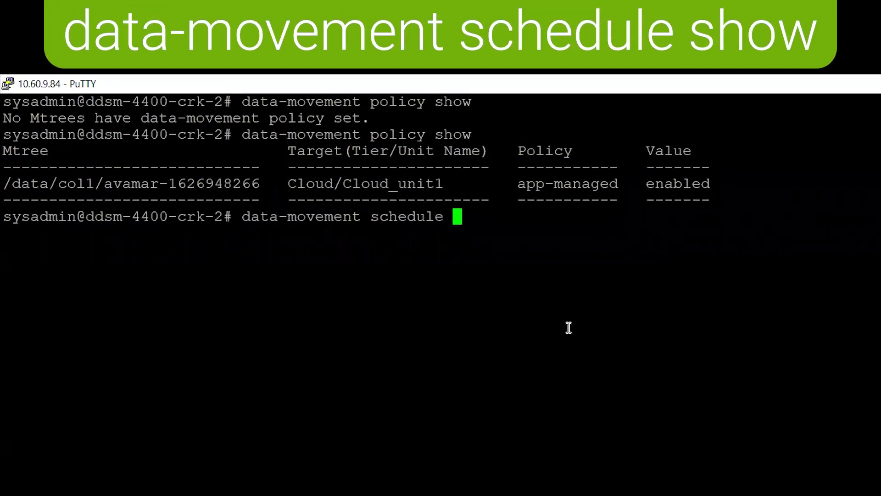
pyautogui.write('show')
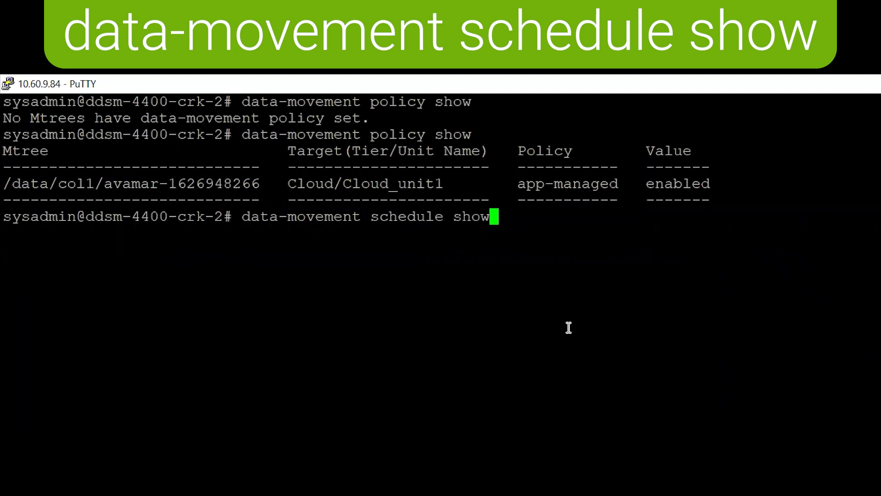
pyautogui.press('Return')
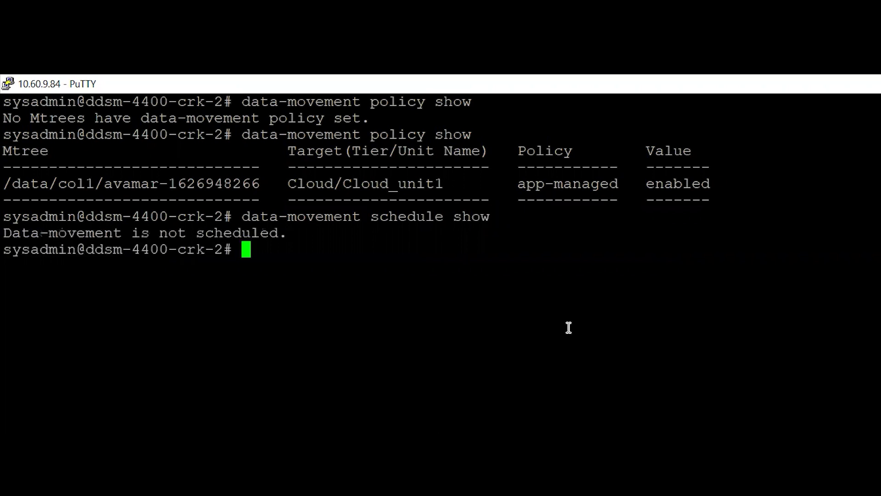
pyautogui.moveTo(228, 215); pyautogui.dragTo(498, 218)
pyautogui.click(454, 318)
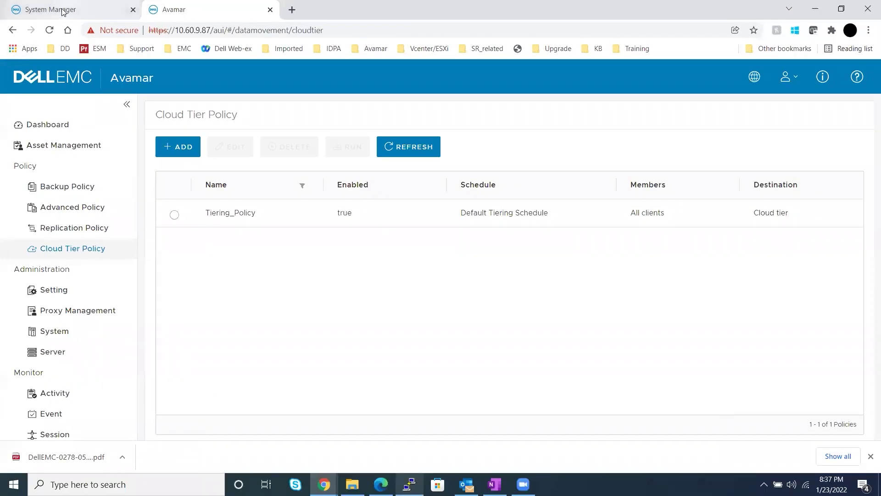
# In DD System Manager's file system settings, schedule data movement weekly, every 1 week, on Saturday at 12:00 AM.
pyautogui.click(62, 10)
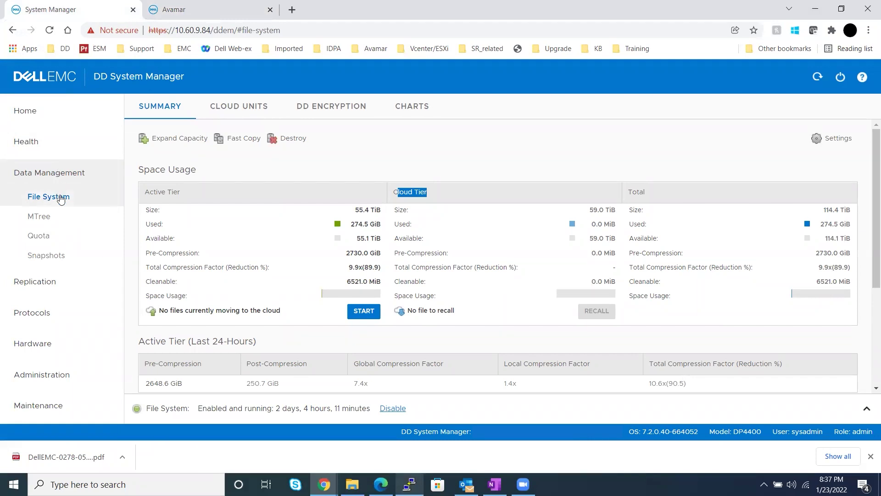
pyautogui.click(818, 138)
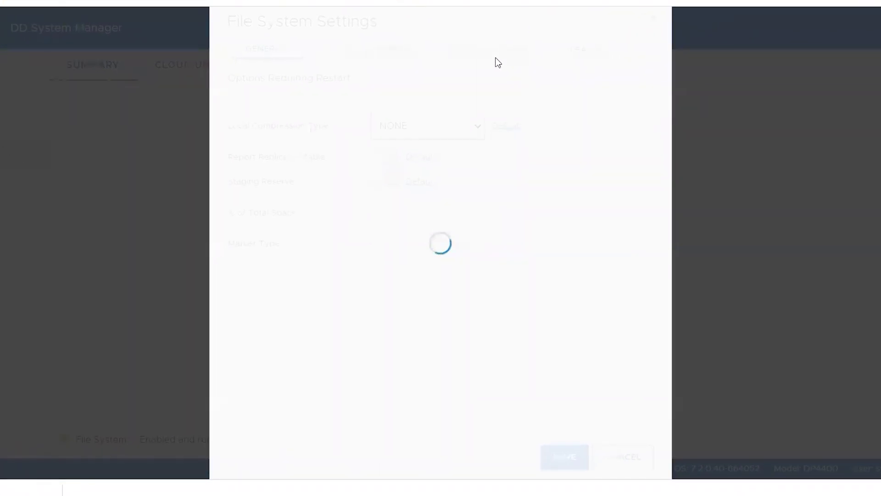
pyautogui.click(495, 57)
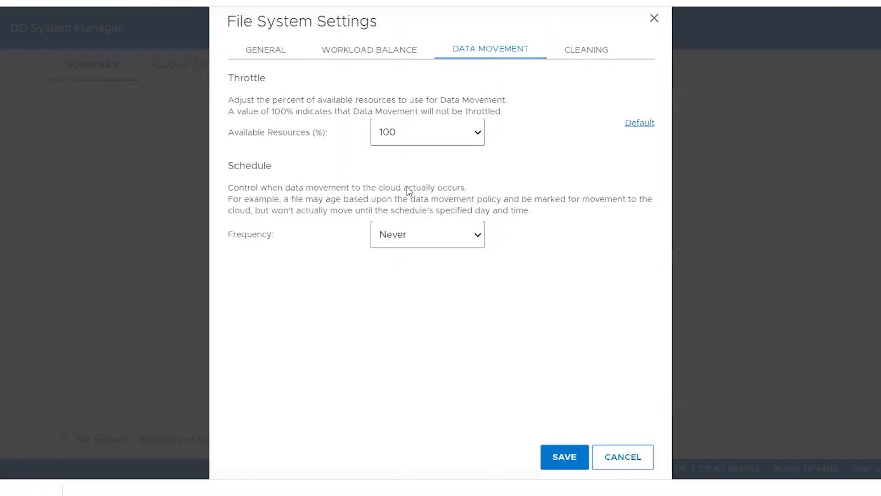
pyautogui.click(412, 240)
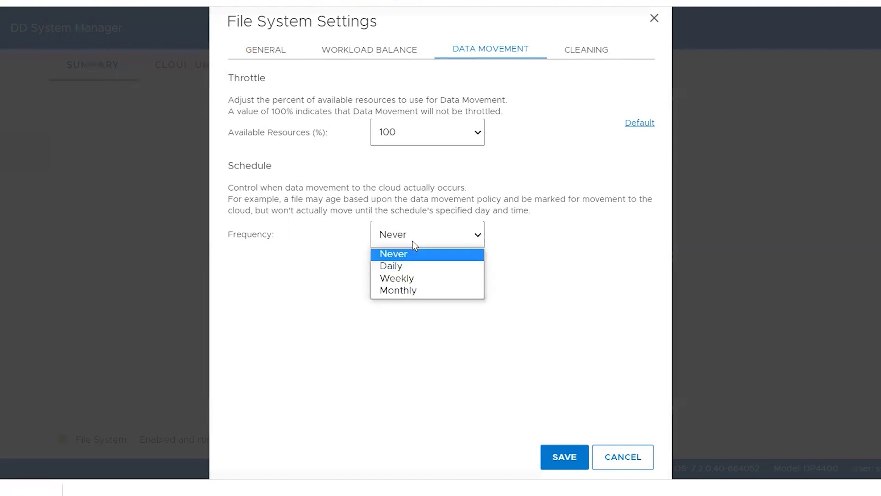
pyautogui.click(411, 279)
pyautogui.click(410, 278)
pyautogui.write('1')
pyautogui.click(565, 338)
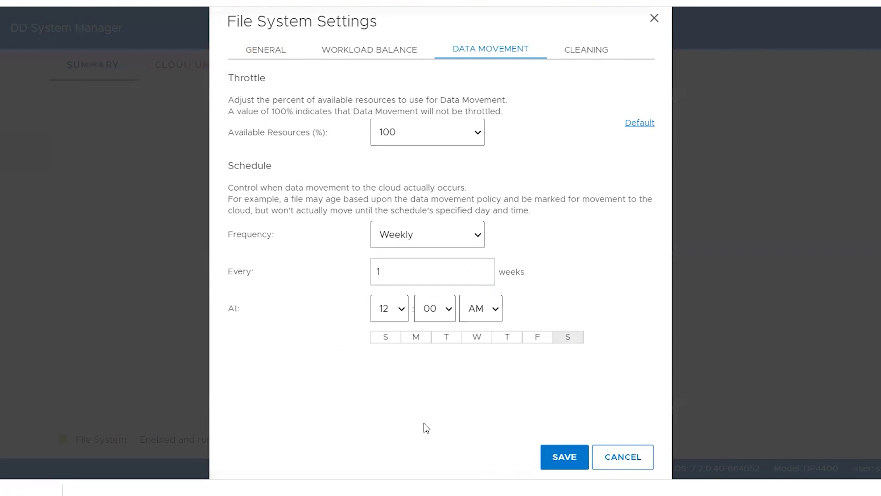
# Set the Cloud Tier cleaning frequency to after every 2 Active Tier cleans and save the file system settings.
pyautogui.click(573, 52)
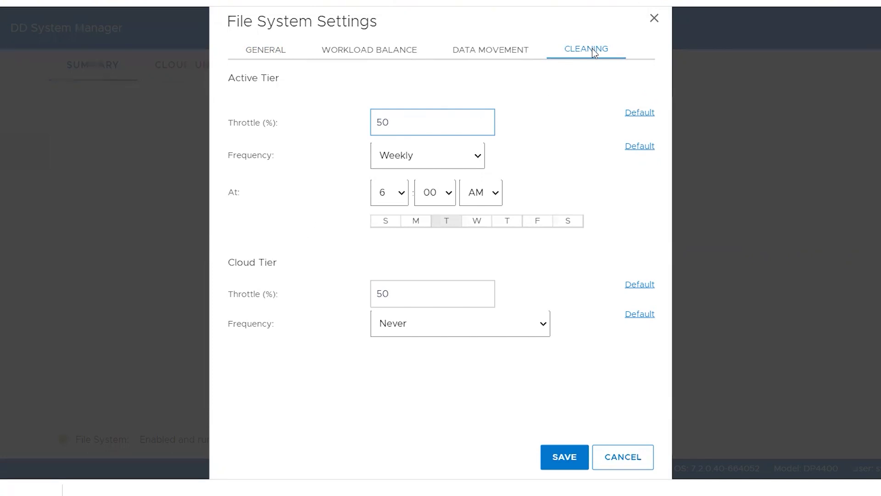
pyautogui.moveTo(229, 78); pyautogui.dragTo(316, 285)
pyautogui.click(256, 288)
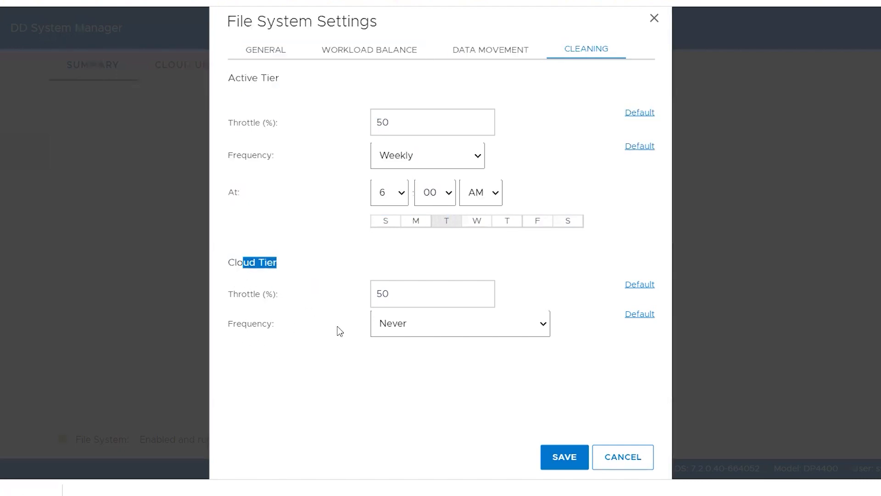
pyautogui.click(410, 331)
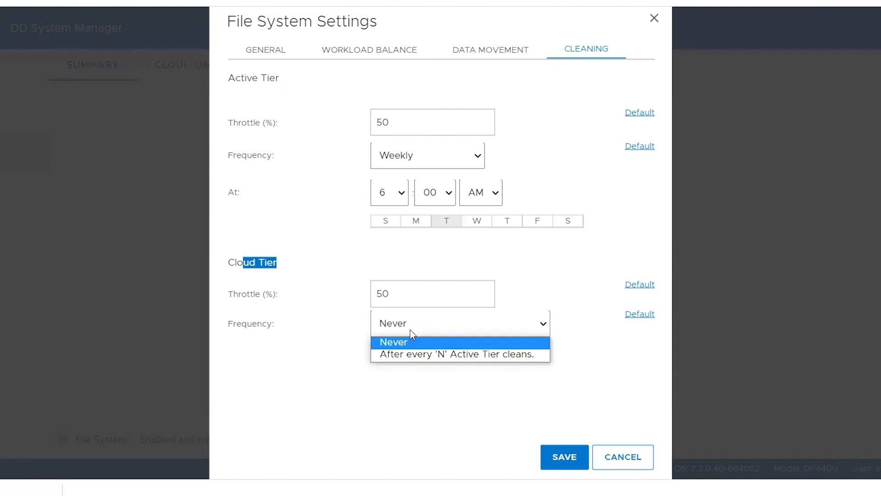
pyautogui.click(415, 353)
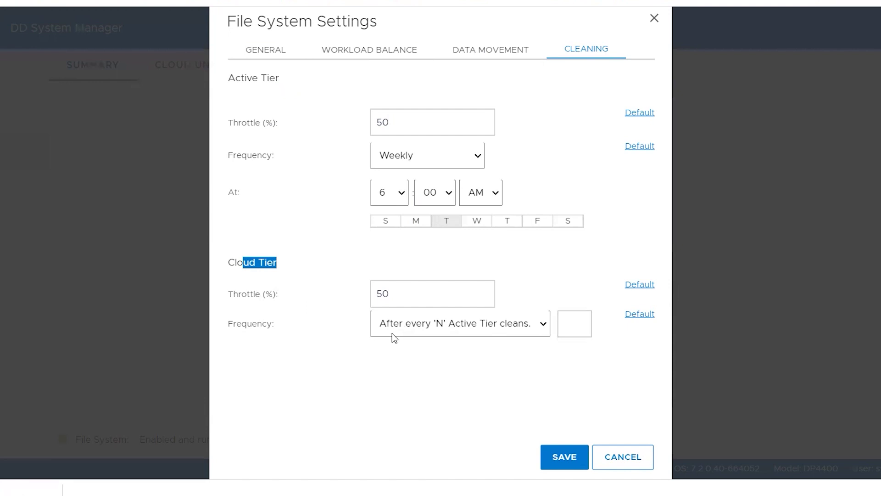
pyautogui.click(287, 183)
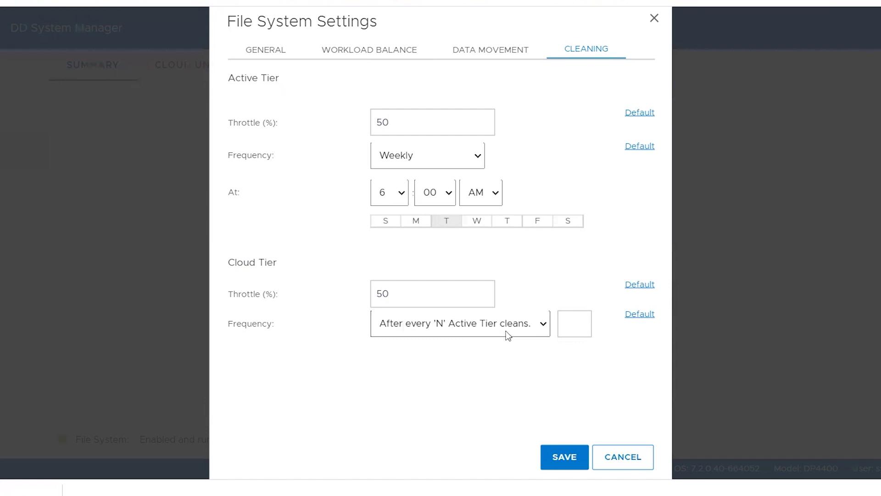
pyautogui.click(581, 326)
pyautogui.write('2')
pyautogui.click(563, 463)
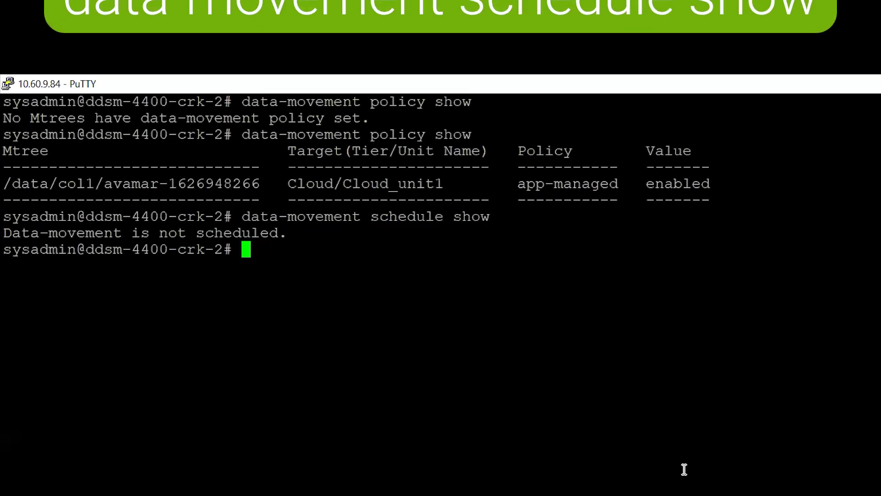
# In the PuTTY session, verify the new schedules with "data-movement schedule show" and "cloud clean frequency show".
pyautogui.press('Up')
pyautogui.press('Return')
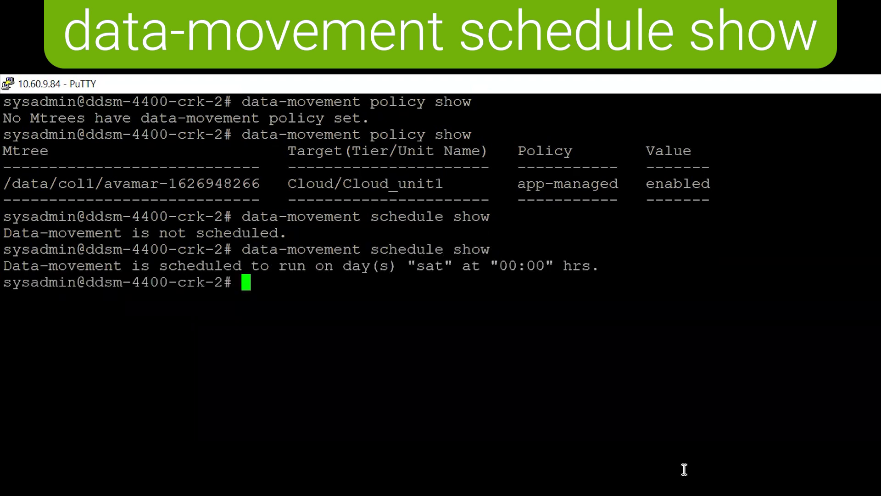
pyautogui.write('cloud ')
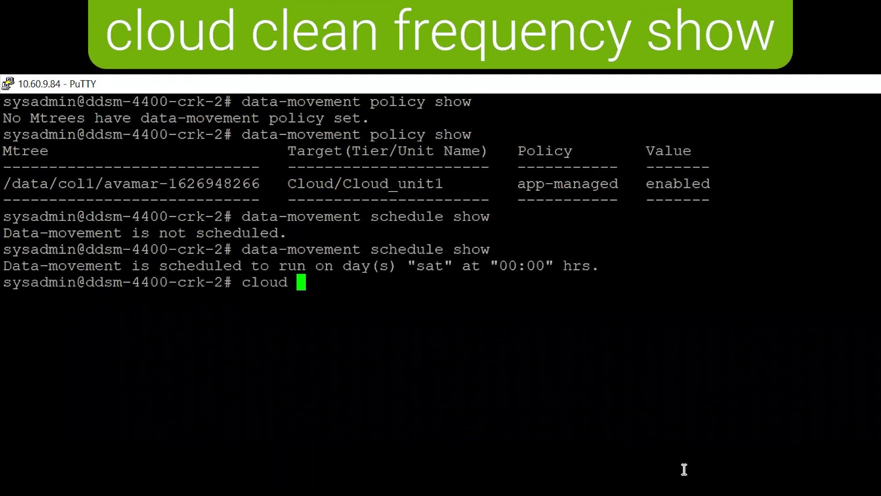
pyautogui.write('clean frequency show')
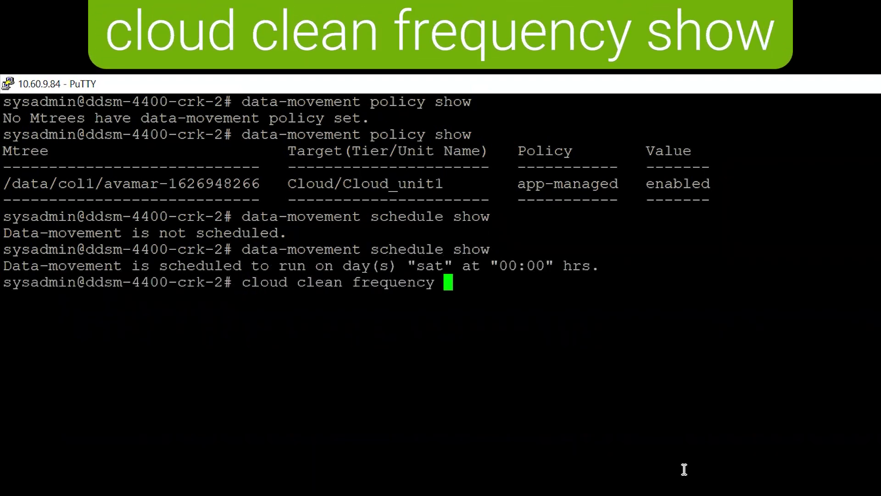
pyautogui.press('Return')
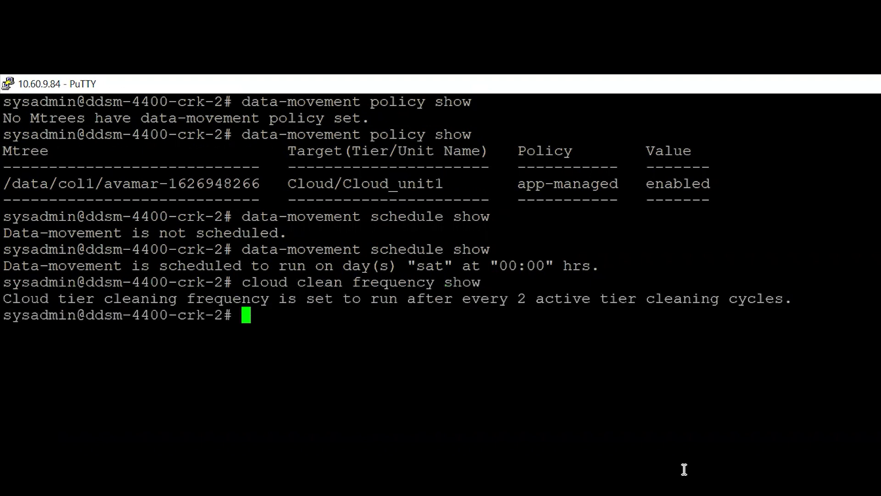
# Check the overall data-movement status by running "data-movement status" in the PuTTY session.
pyautogui.write('data')
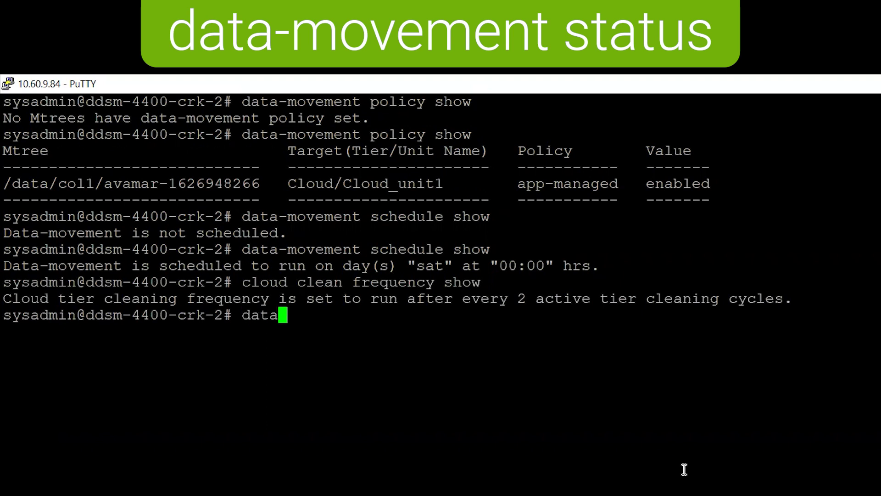
pyautogui.write('-movement status')
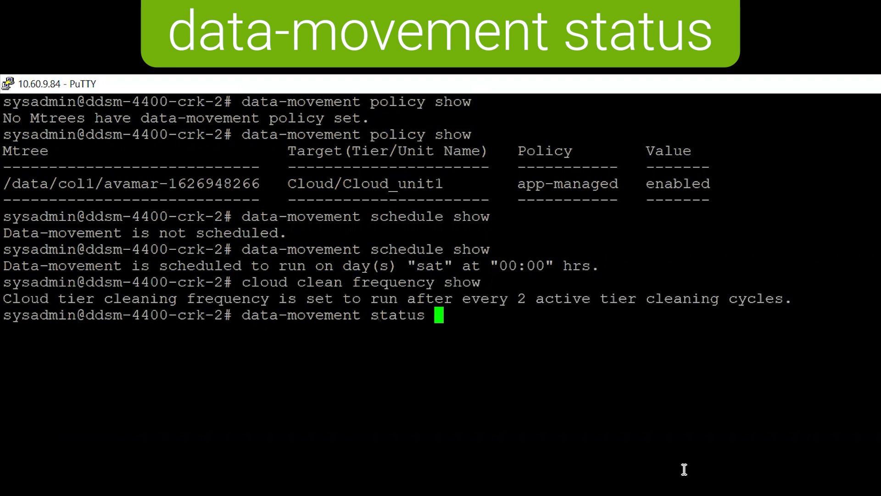
pyautogui.press('Return')
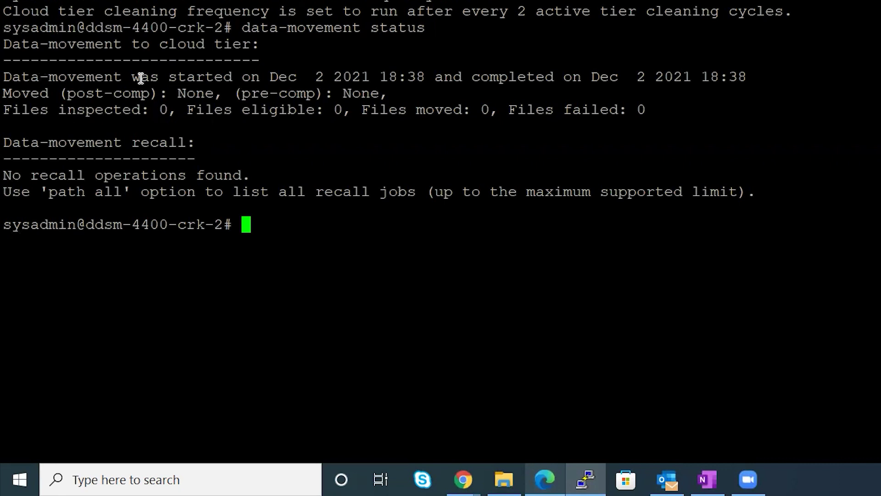
pyautogui.moveTo(518, 77); pyautogui.dragTo(864, 221)
pyautogui.click(865, 233)
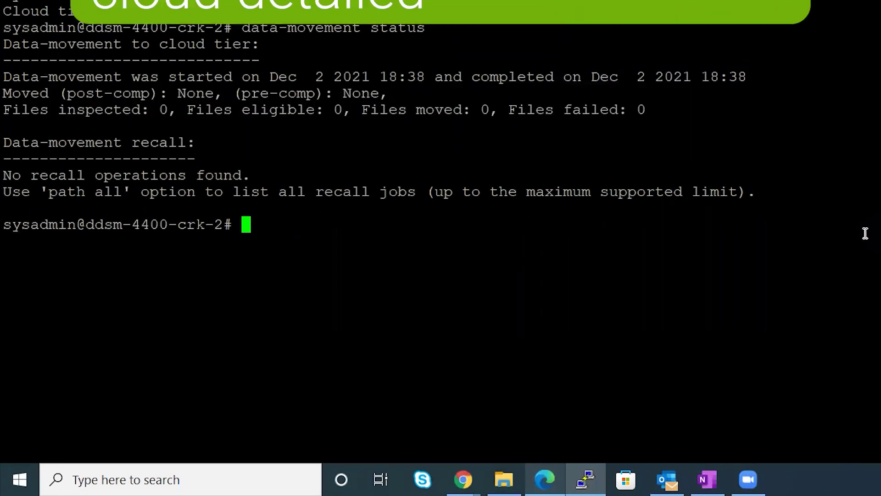
# Run "data-movement status to-tier cloud detailed" and examine the section on files currently being moved.
pyautogui.write('data-movement ')
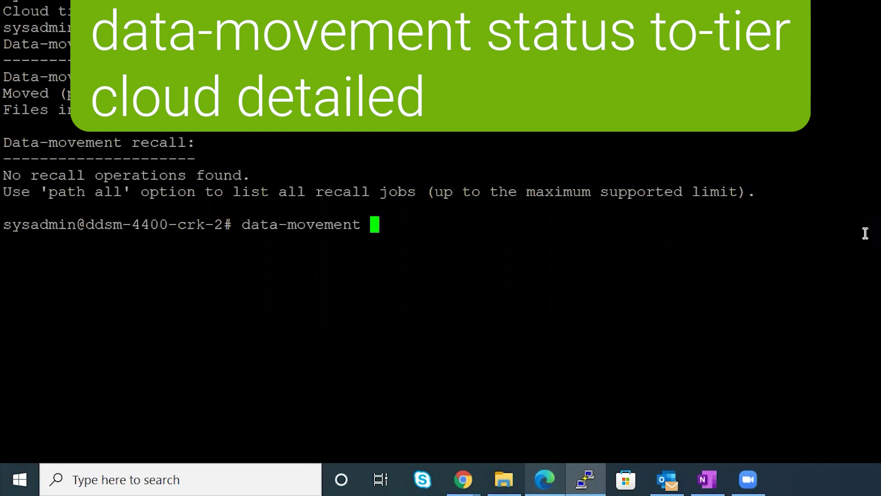
pyautogui.write('status ')
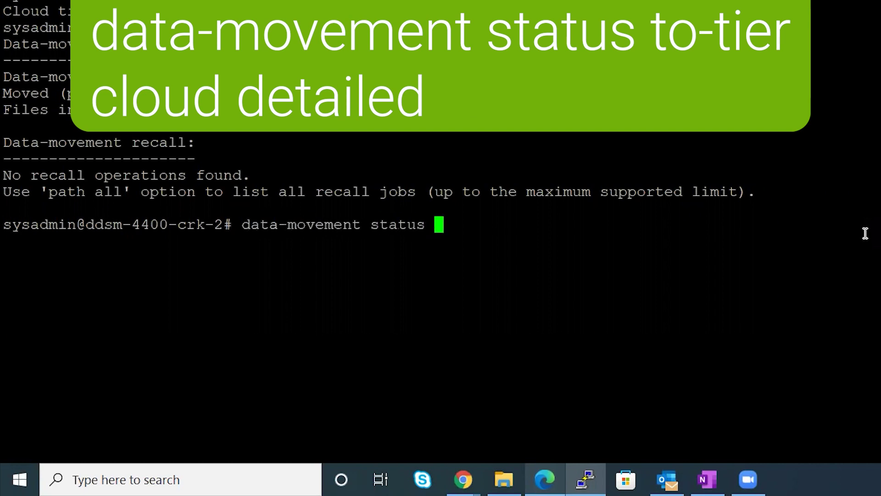
pyautogui.write('to-tier cloud d')
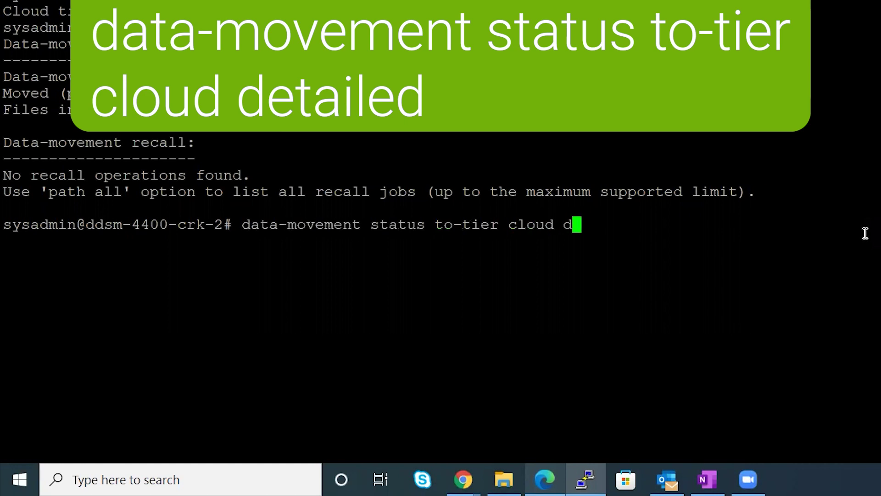
pyautogui.write('etailed')
pyautogui.press('Return')
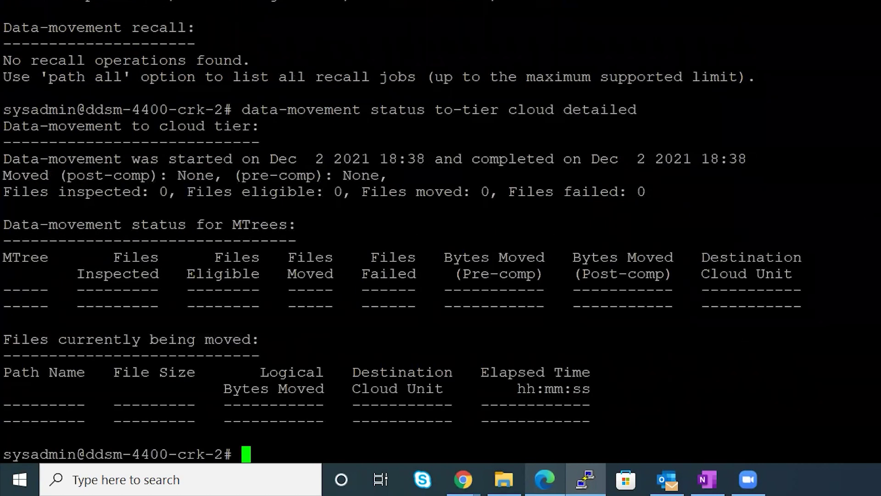
pyautogui.moveTo(7, 340); pyautogui.dragTo(575, 462)
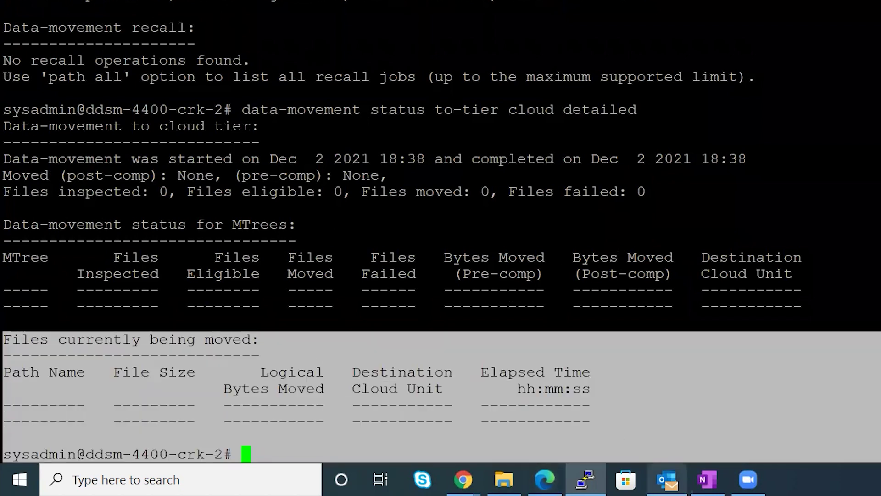
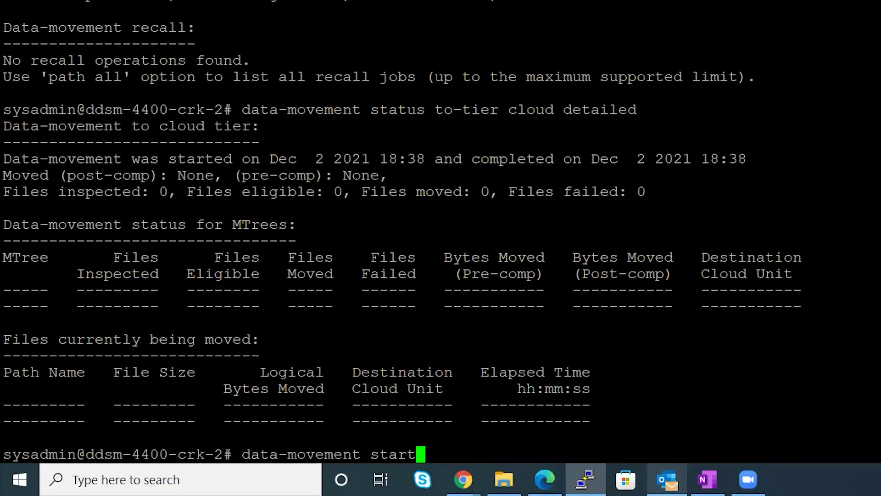
# Start data movement manually with "data-movement start" and enter the cleaning command "cloud clean start Cloud_unit1".
pyautogui.press('Return')
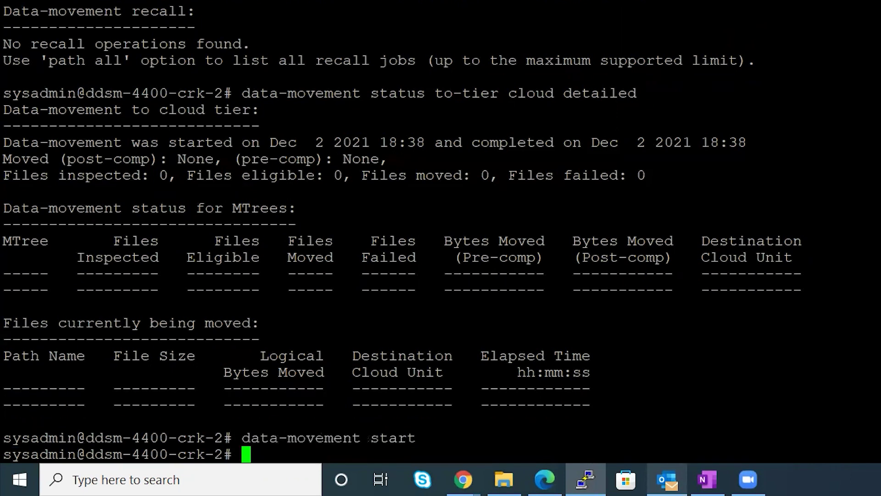
pyautogui.write('cloud ')
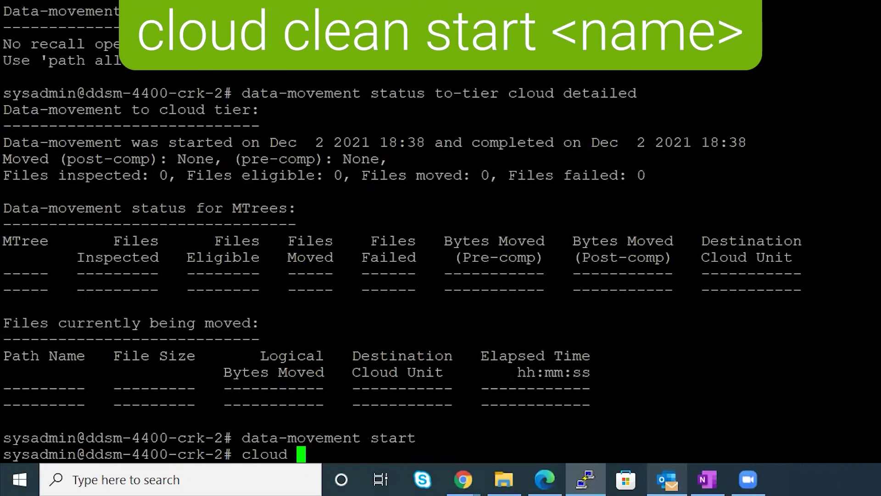
pyautogui.write('clean ')
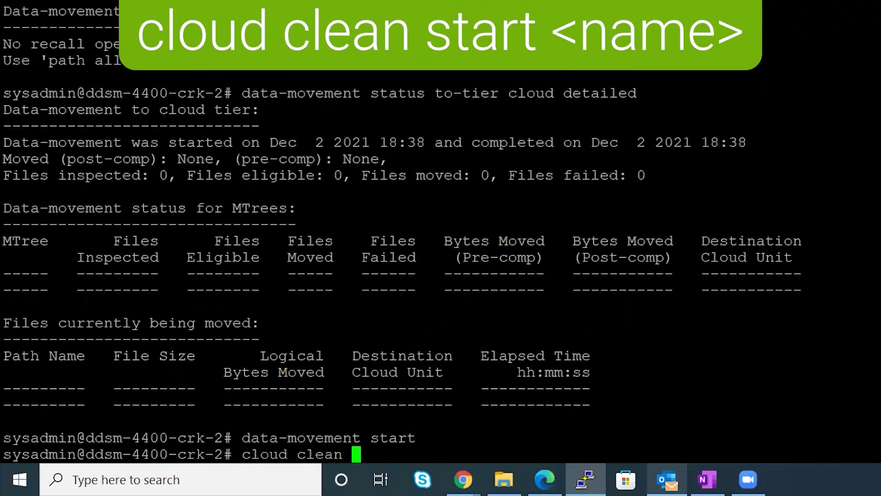
pyautogui.write('start Cloud_unit1')
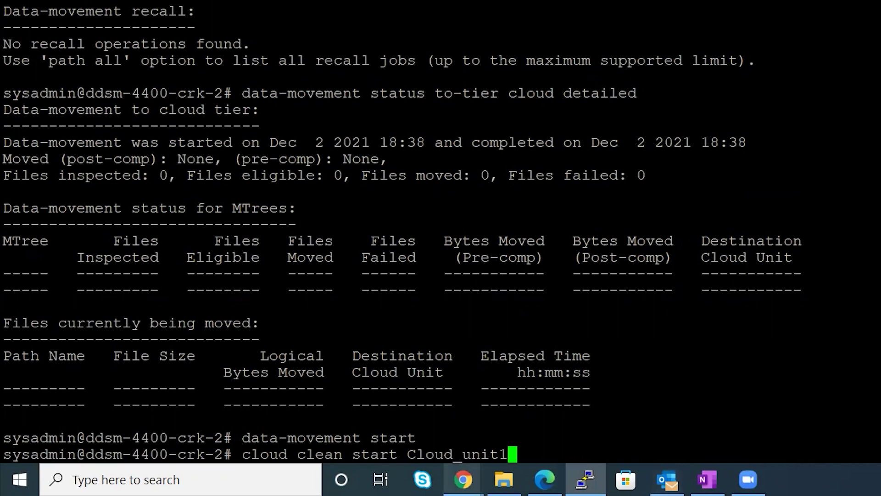
# Switch to the Avamar web interface in Chrome, select Tiering_Policy among the cloud tier policies, and go to the Dashboard.
pyautogui.moveTo(462, 479)
pyautogui.click(417, 431)
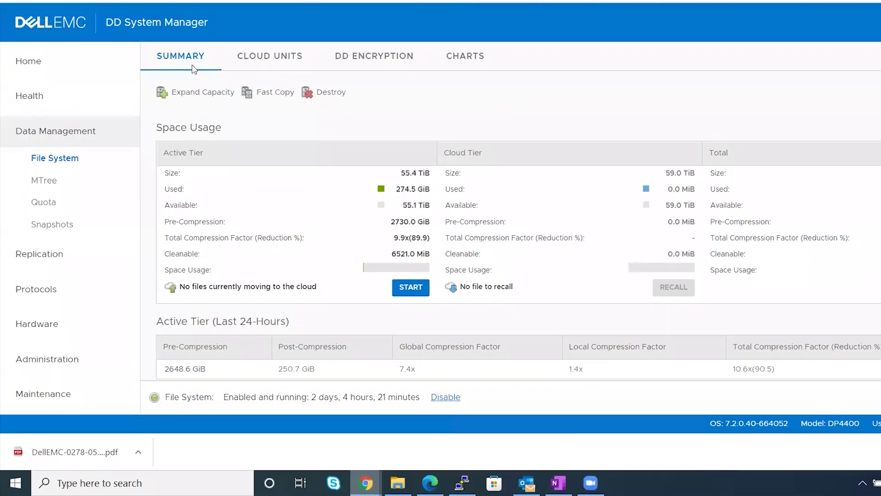
pyautogui.click(224, 11)
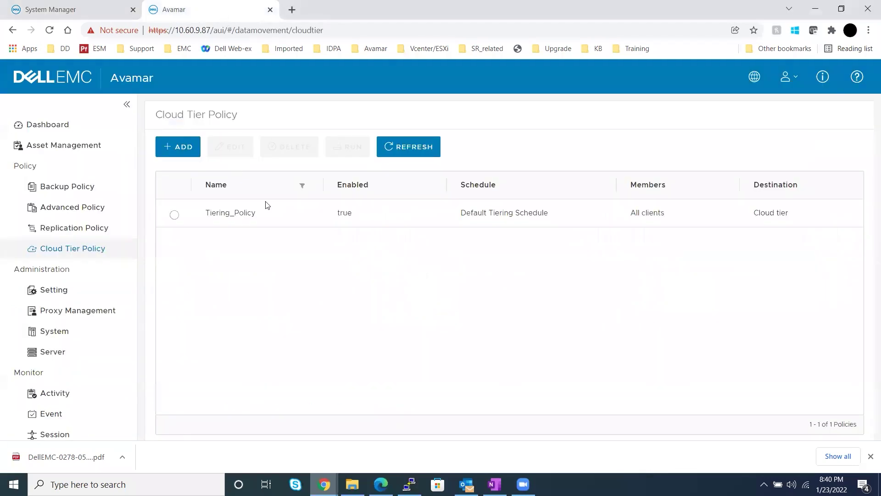
pyautogui.click(174, 216)
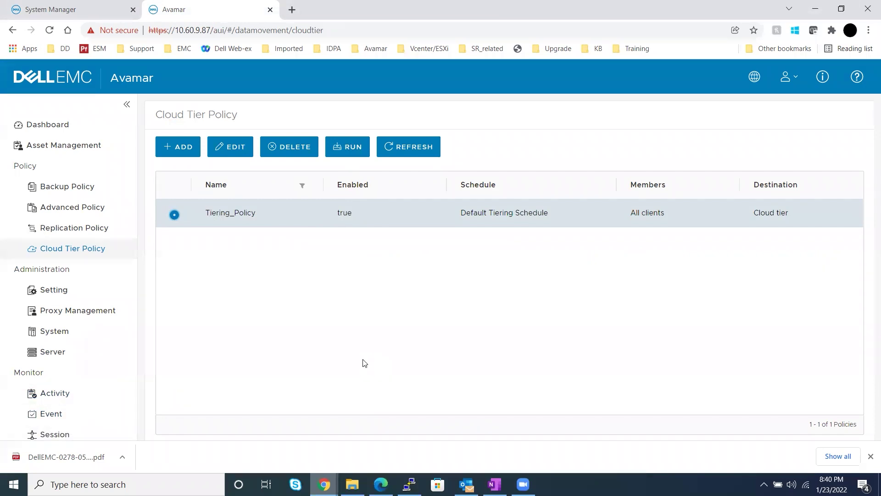
pyautogui.click(68, 125)
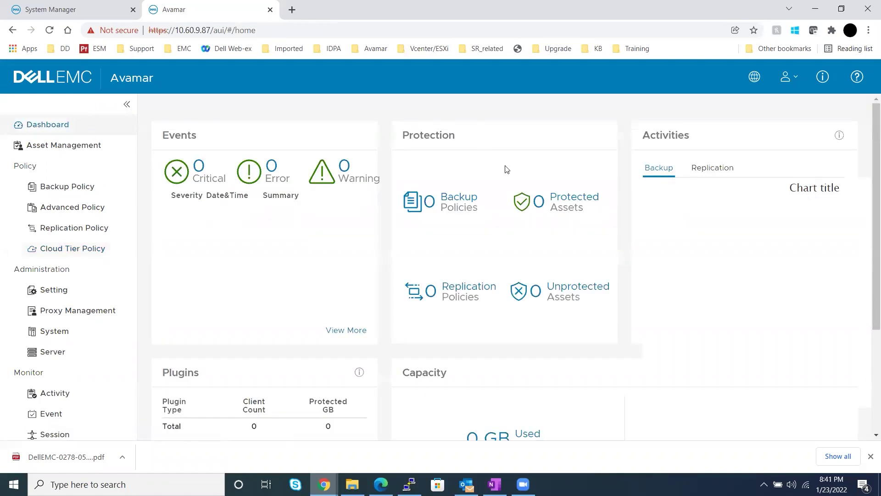